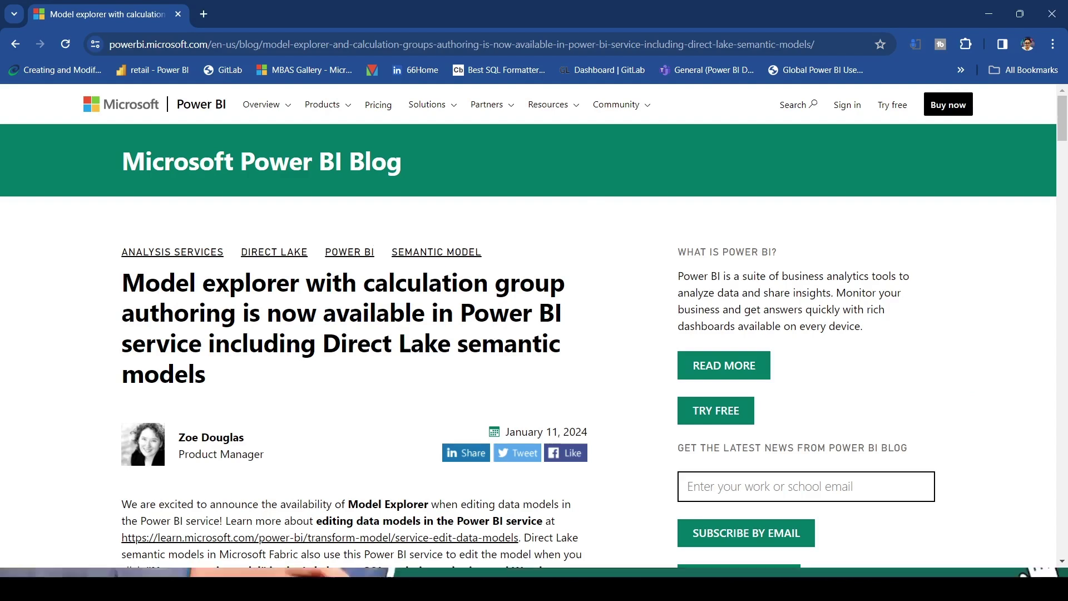
Read the headline of the blog post about Model Explorer and calculation group authoring, marking the key words
{"action": "mouse_move", "coordinate": [105, 260]}
{"action": "left_mouse_down"}
{"action": "mouse_move", "coordinate": [220, 339]}
{"action": "mouse_move", "coordinate": [521, 396]}
{"action": "mouse_move", "coordinate": [579, 396]}
{"action": "left_mouse_up"}
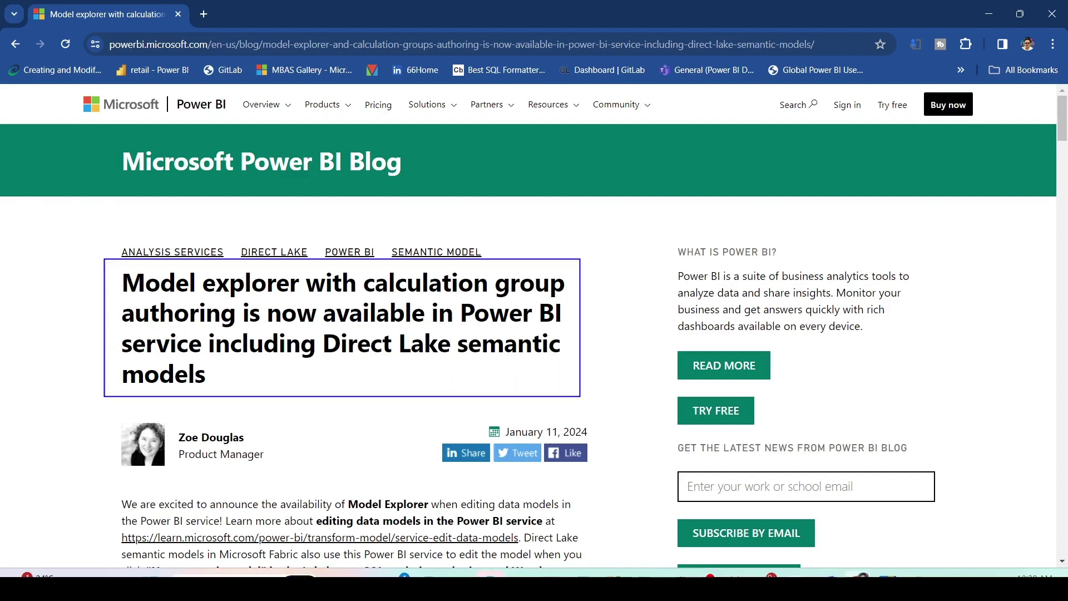
{"action": "mouse_move", "coordinate": [326, 362]}
{"action": "left_mouse_down"}
{"action": "mouse_move", "coordinate": [531, 367]}
{"action": "mouse_move", "coordinate": [559, 327]}
{"action": "left_mouse_up"}
{"action": "left_click_drag", "start_coordinate": [111, 368], "coordinate": [212, 390]}
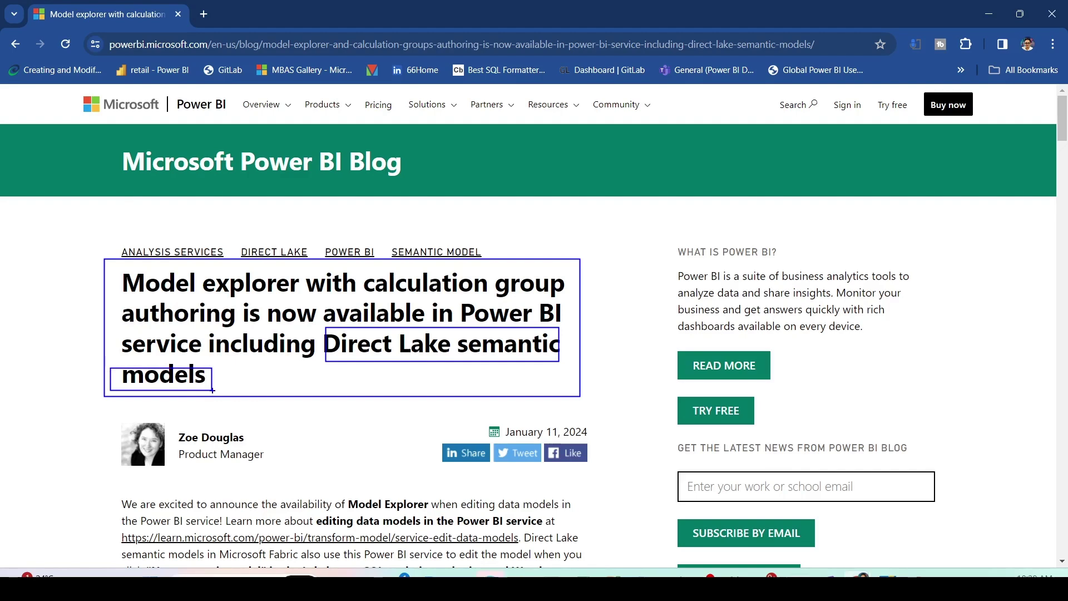
{"action": "key", "text": "Escape"}
{"action": "scroll", "coordinate": [222, 373], "scroll_direction": "down", "scroll_amount": 1}
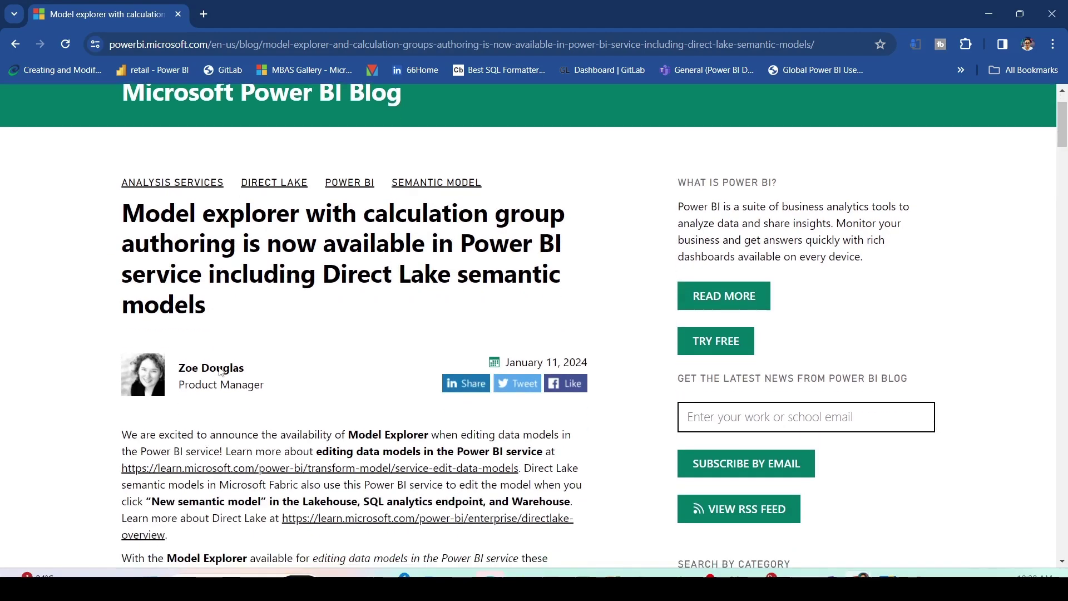
{"action": "scroll", "coordinate": [221, 373], "scroll_direction": "down", "scroll_amount": 3}
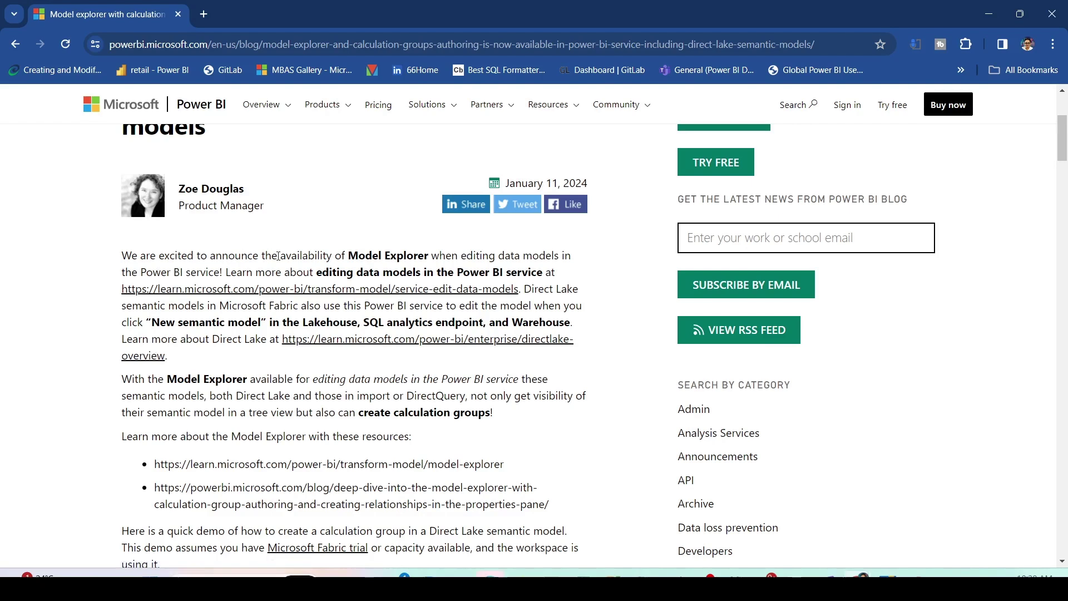
Examine the post's opening paragraph on Model Explorer and new Direct Lake semantic models, highlighting its key phrases
{"action": "left_click_drag", "start_coordinate": [348, 256], "coordinate": [430, 257]}
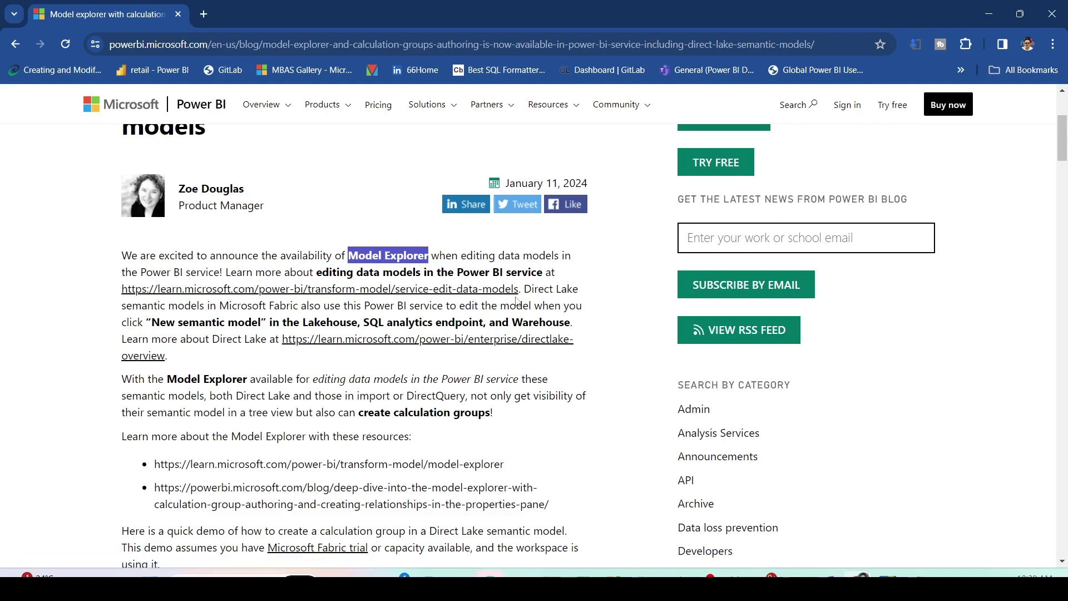
{"action": "left_click_drag", "start_coordinate": [523, 287], "coordinate": [589, 306]}
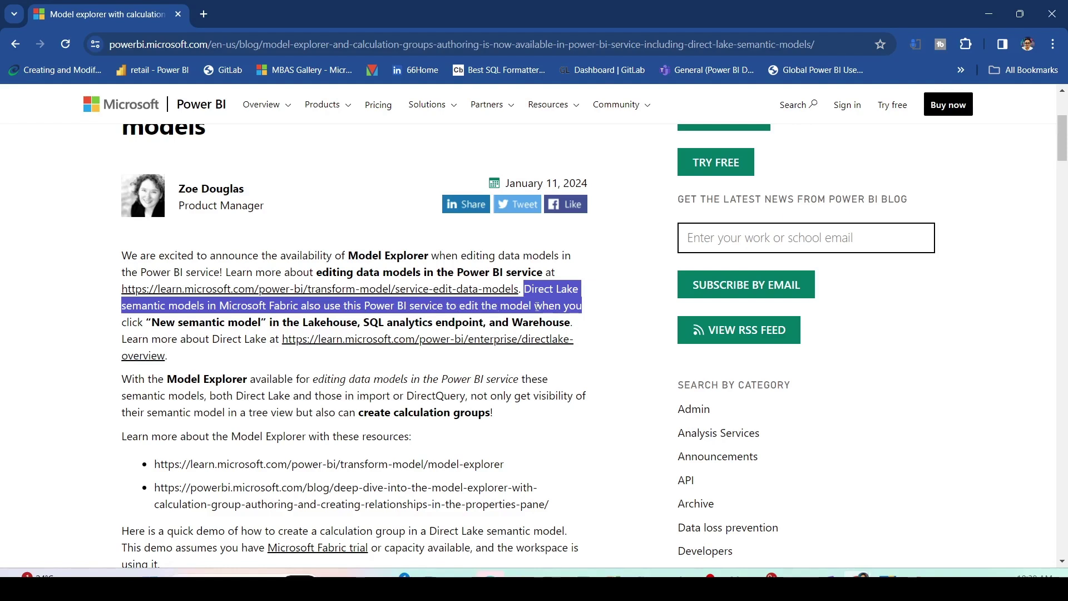
{"action": "left_click", "coordinate": [154, 323]}
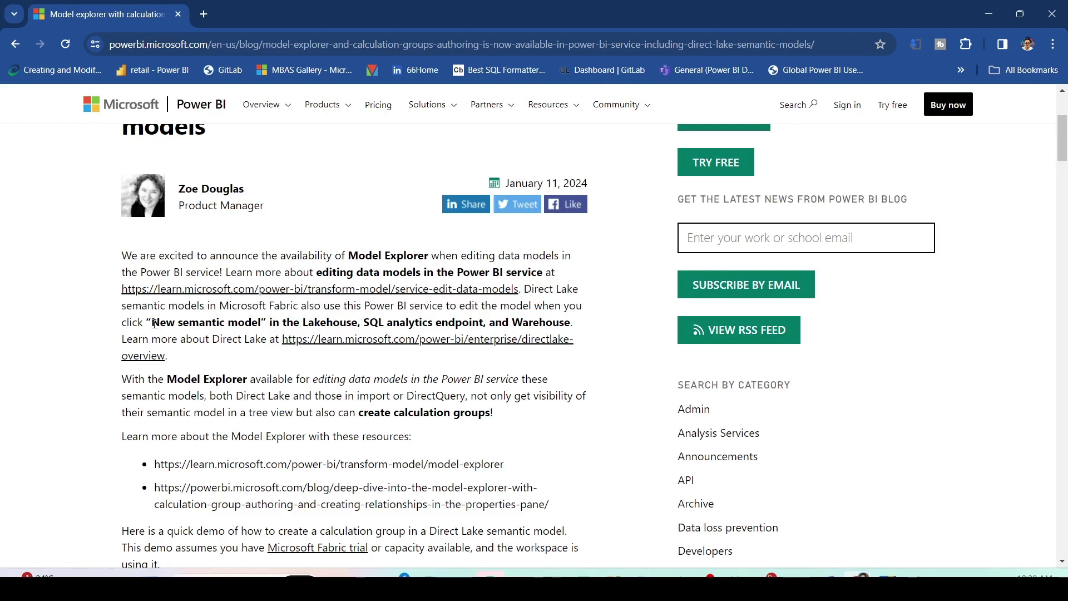
{"action": "left_click_drag", "start_coordinate": [155, 323], "coordinate": [260, 323]}
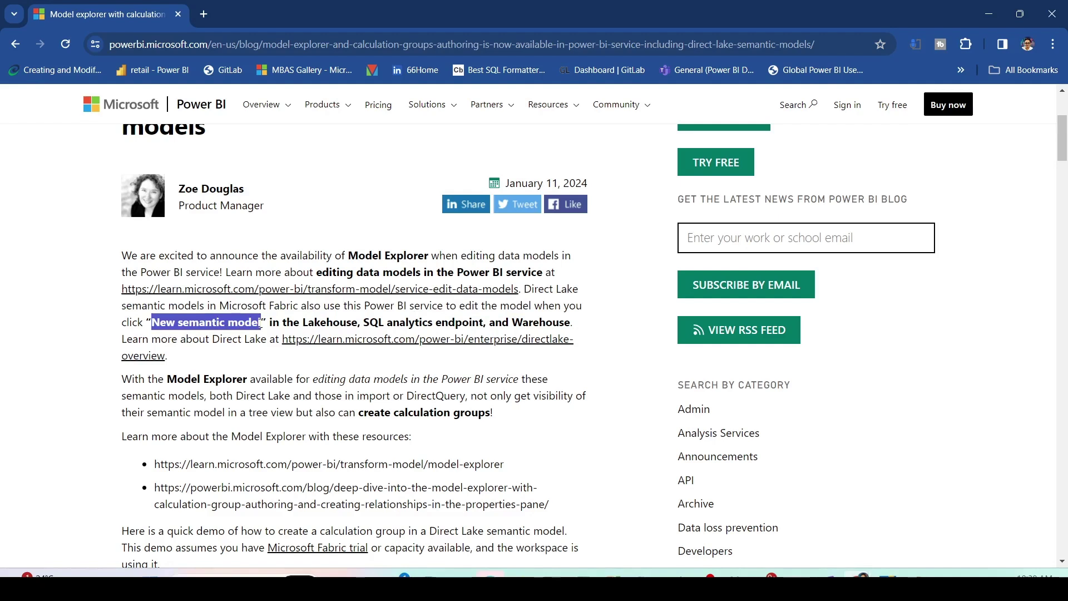
{"action": "mouse_move", "coordinate": [149, 315]}
{"action": "left_mouse_down"}
{"action": "mouse_move", "coordinate": [263, 330]}
{"action": "mouse_move", "coordinate": [621, 334]}
{"action": "left_mouse_up"}
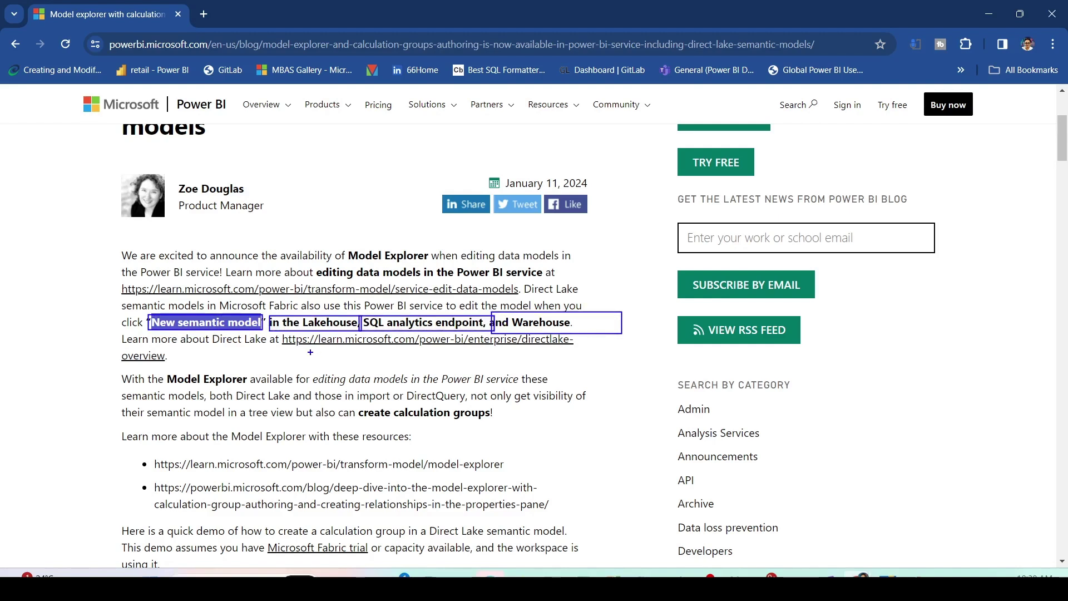
{"action": "key", "text": "Escape"}
{"action": "left_click", "coordinate": [232, 360]}
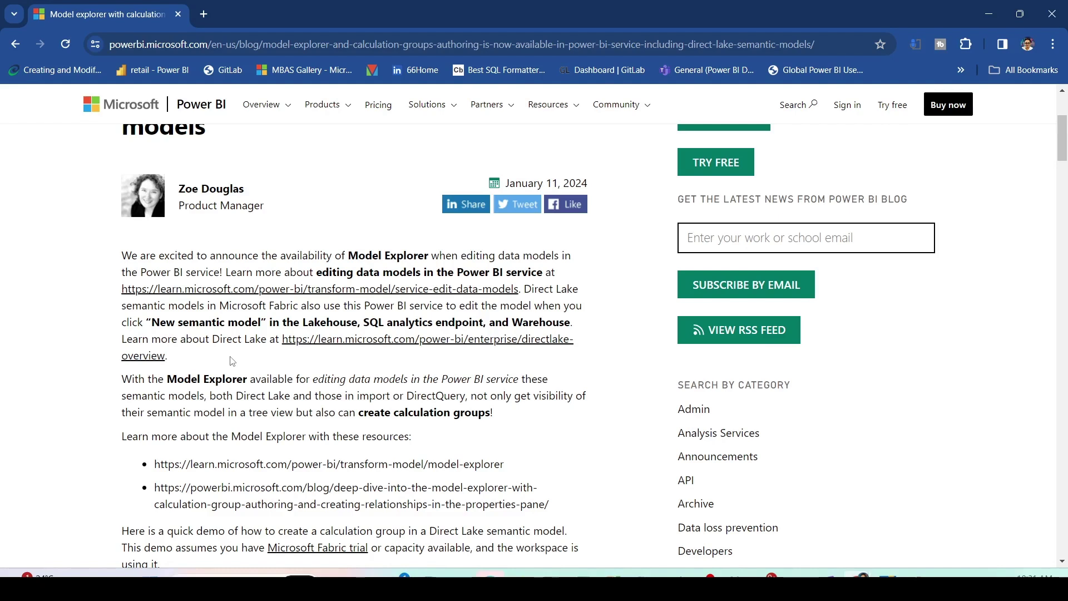
{"action": "scroll", "coordinate": [232, 361], "scroll_direction": "down", "scroll_amount": 1}
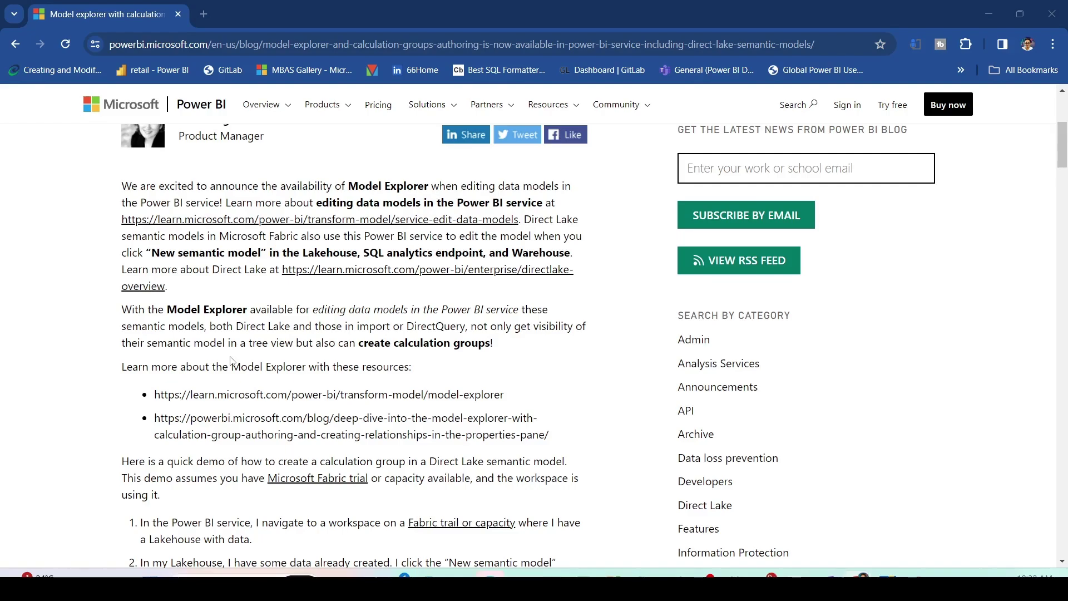
Switch to the Power BI service and open the WH01 warehouse from the 01-GA-Fabric workspace
{"action": "key", "text": "alt+Tab"}
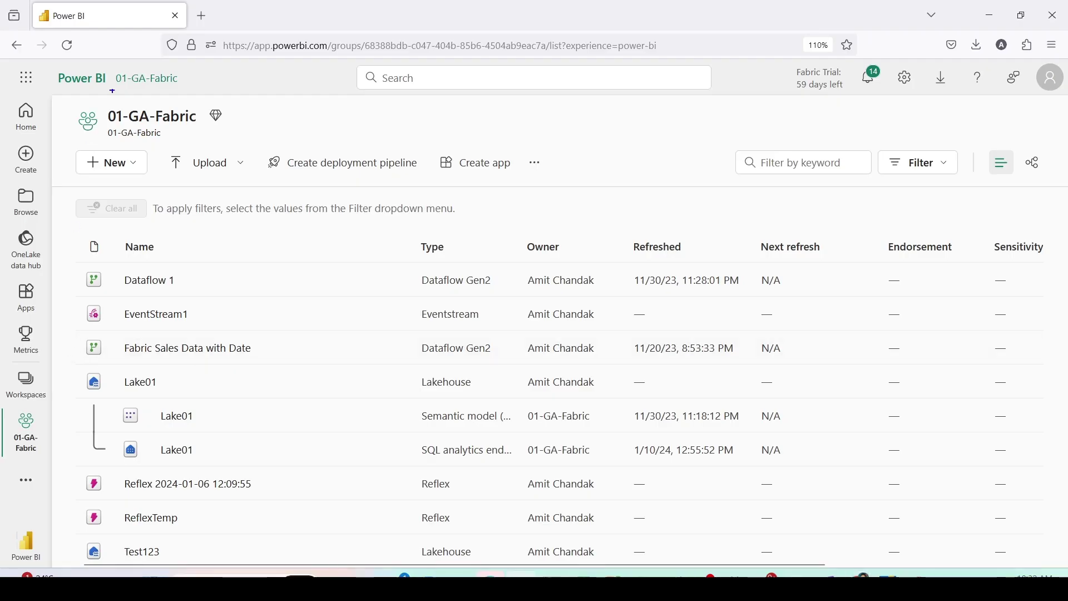
{"action": "left_click_drag", "start_coordinate": [166, 26], "coordinate": [675, 60]}
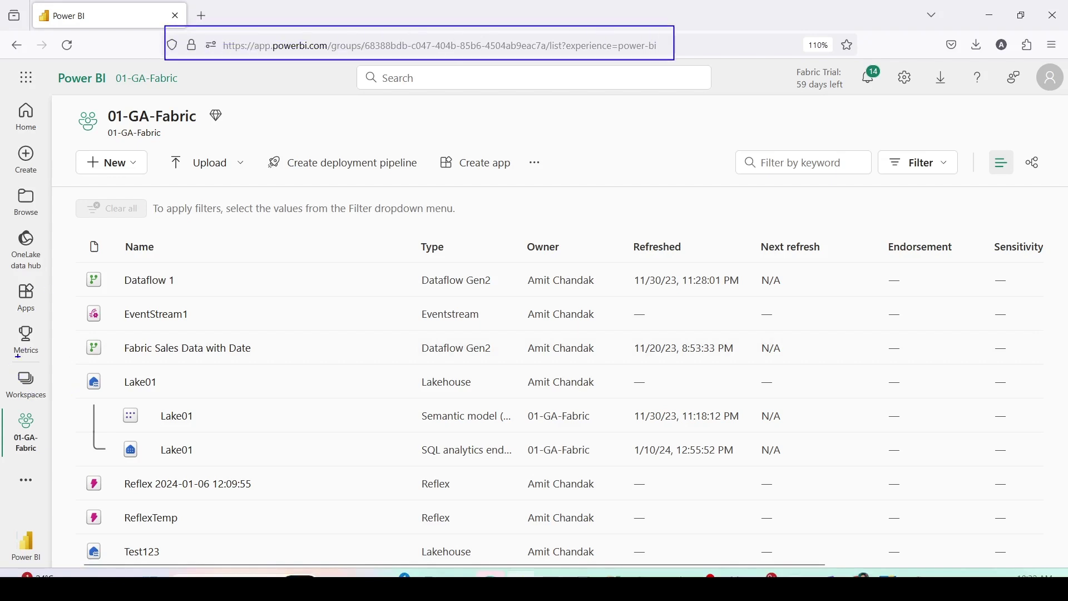
{"action": "left_click_drag", "start_coordinate": [1, 356], "coordinate": [51, 404]}
{"action": "left_click_drag", "start_coordinate": [75, 98], "coordinate": [252, 141]}
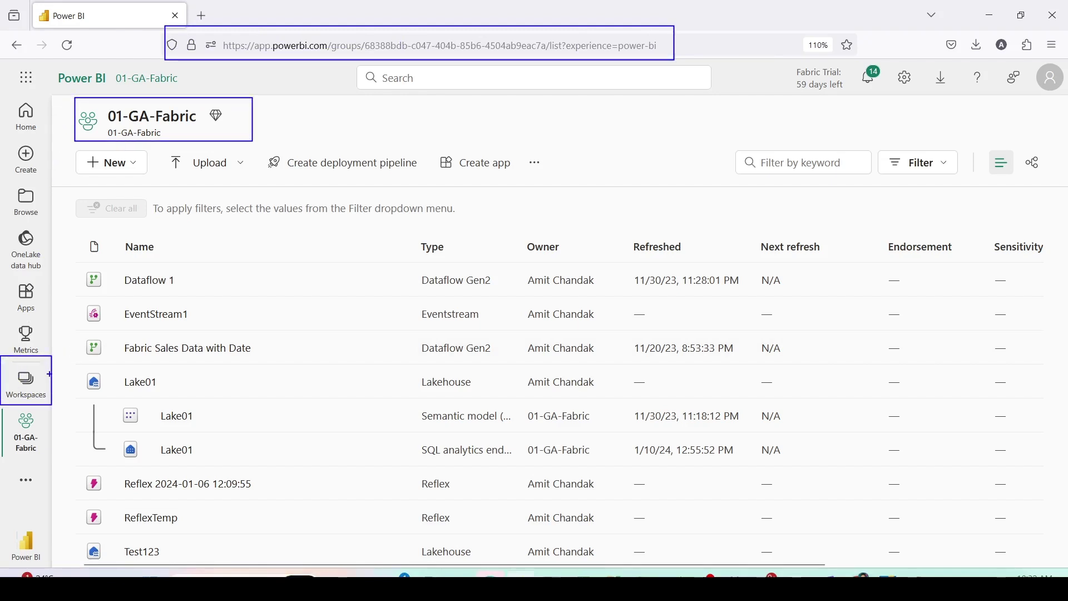
{"action": "left_click_drag", "start_coordinate": [49, 356], "coordinate": [142, 134]}
{"action": "key", "text": "Escape"}
{"action": "scroll", "coordinate": [172, 276], "scroll_direction": "down", "scroll_amount": 5}
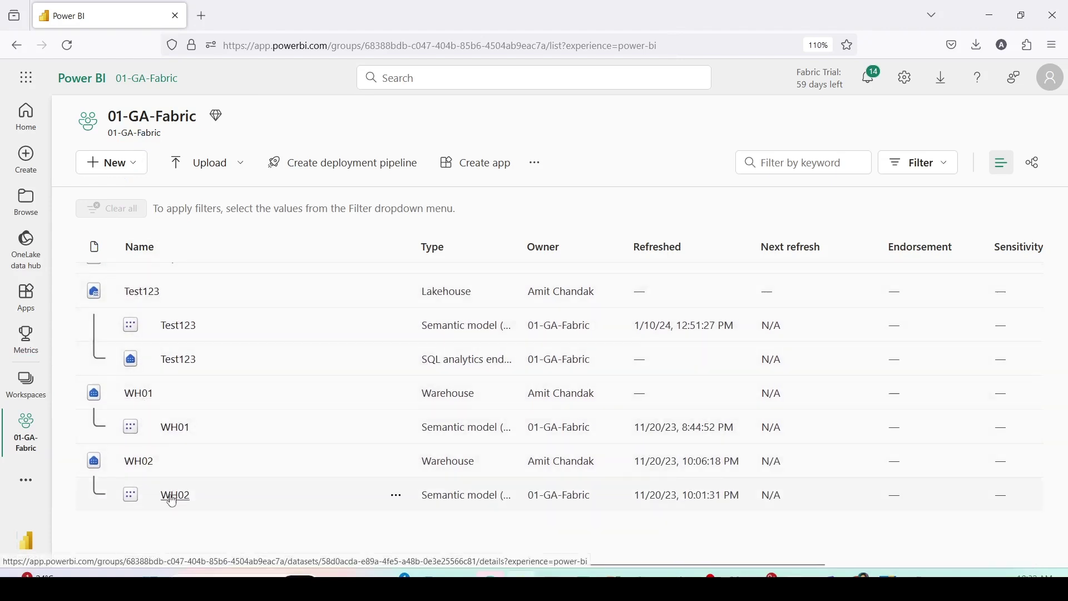
{"action": "left_click", "coordinate": [153, 400]}
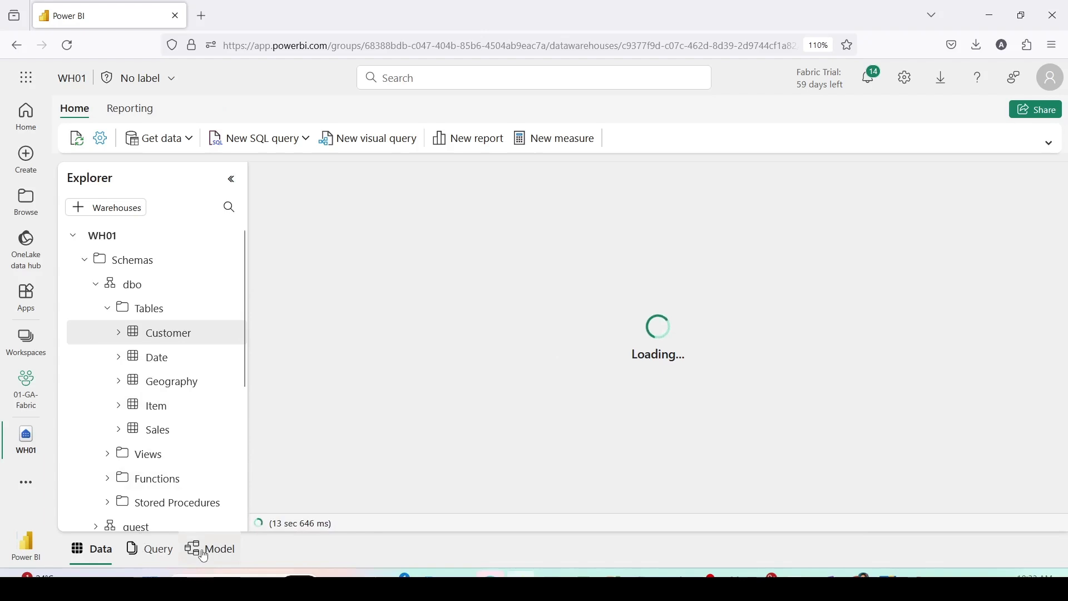
Display the WH01 warehouse's tables and relationships in the model view
{"action": "left_click", "coordinate": [203, 552]}
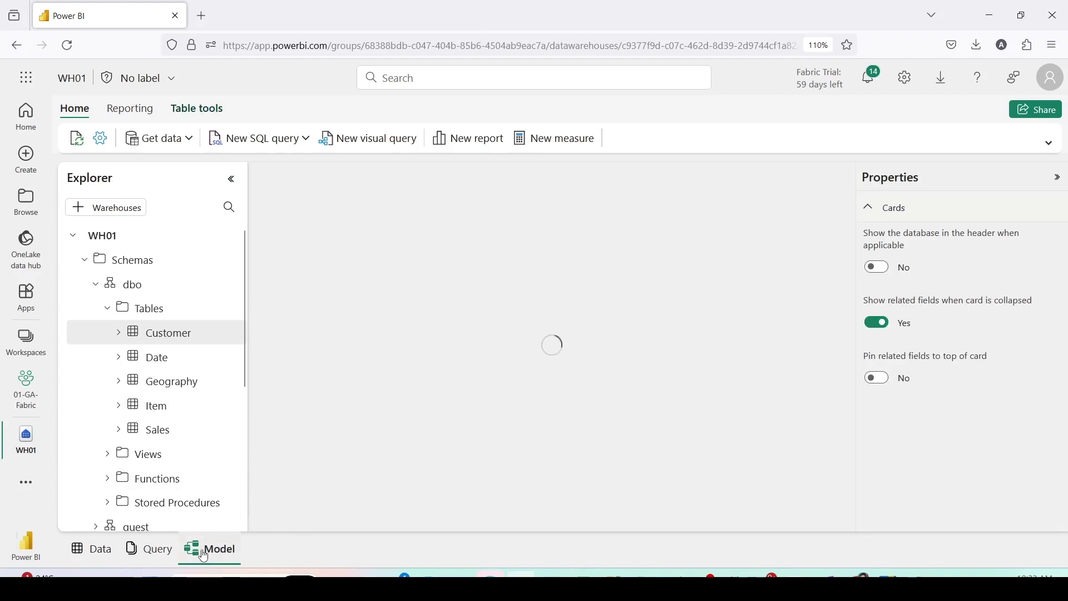
{"action": "left_click", "coordinate": [240, 555]}
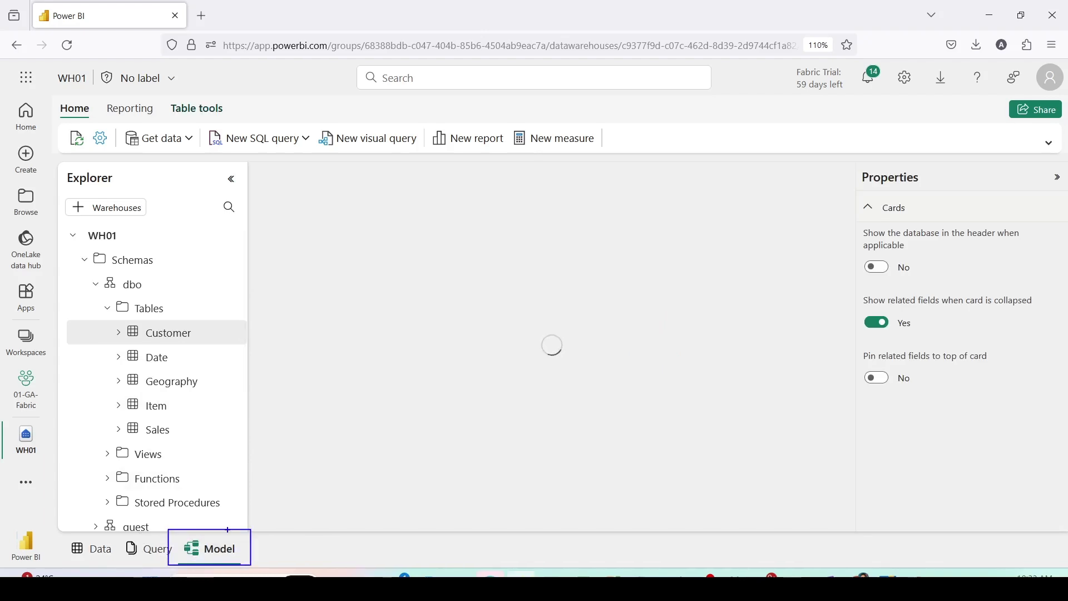
{"action": "left_click_drag", "start_coordinate": [156, 523], "coordinate": [272, 572]}
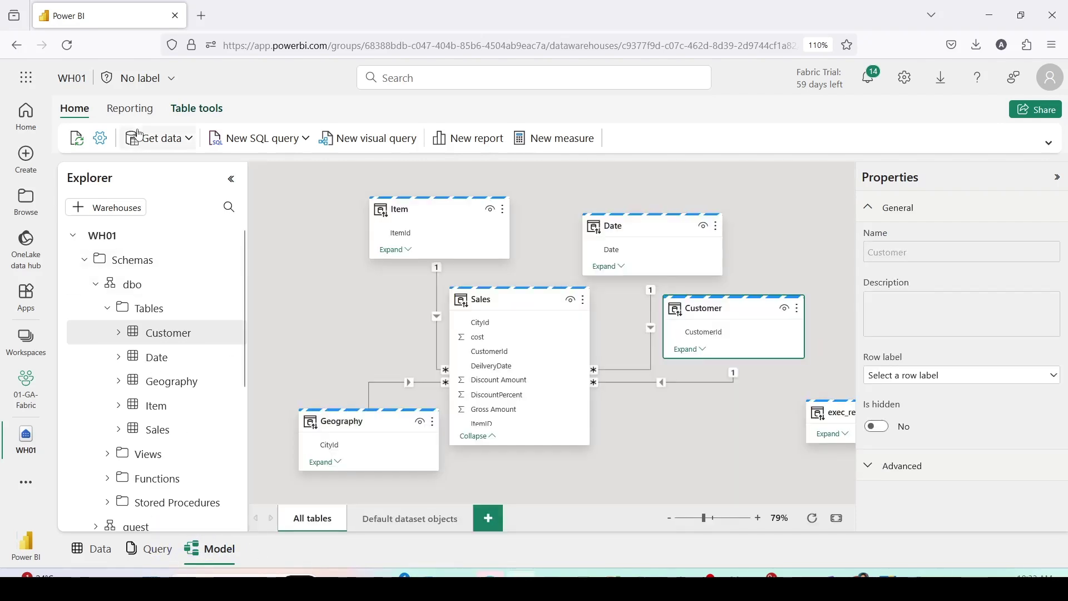
Start a new semantic model from the WH01 warehouse and name it CalcGroup
{"action": "mouse_move", "coordinate": [103, 102]}
{"action": "left_mouse_down"}
{"action": "mouse_move", "coordinate": [163, 123]}
{"action": "mouse_move", "coordinate": [148, 120]}
{"action": "left_mouse_up"}
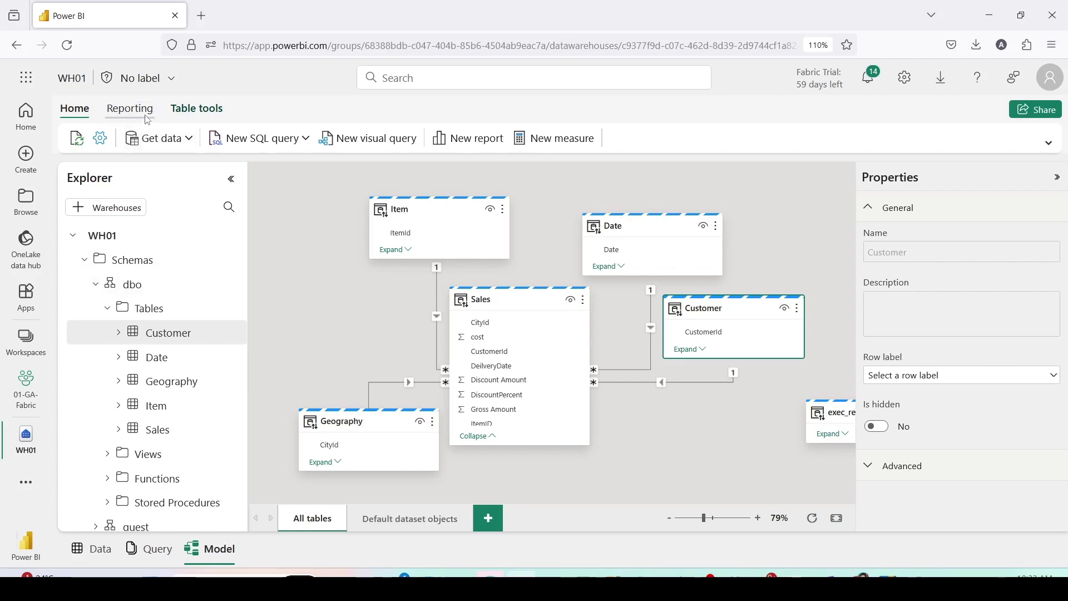
{"action": "left_click", "coordinate": [148, 118]}
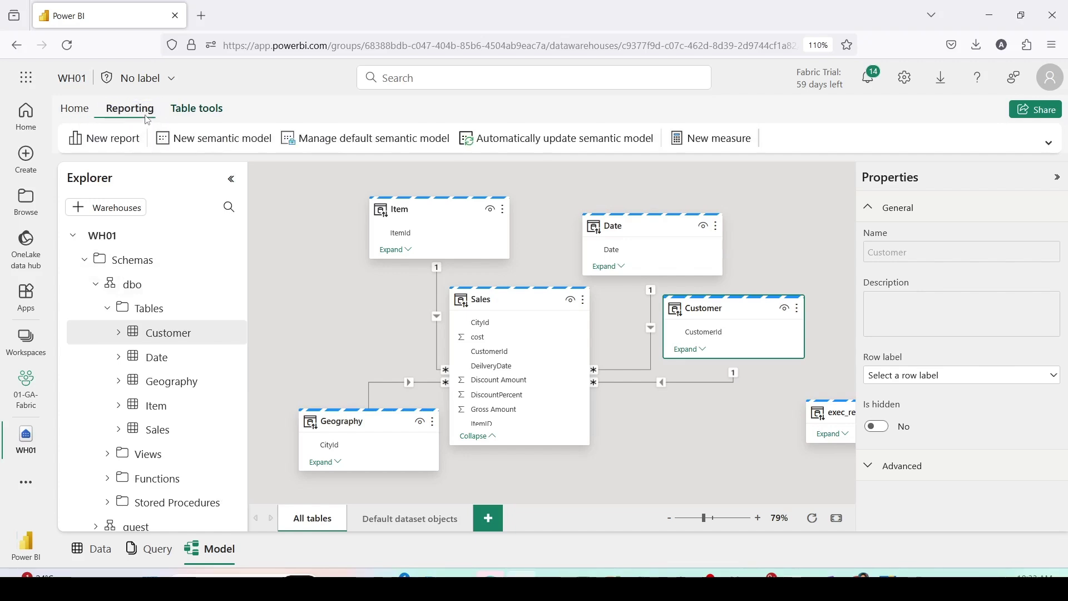
{"action": "left_click", "coordinate": [194, 148]}
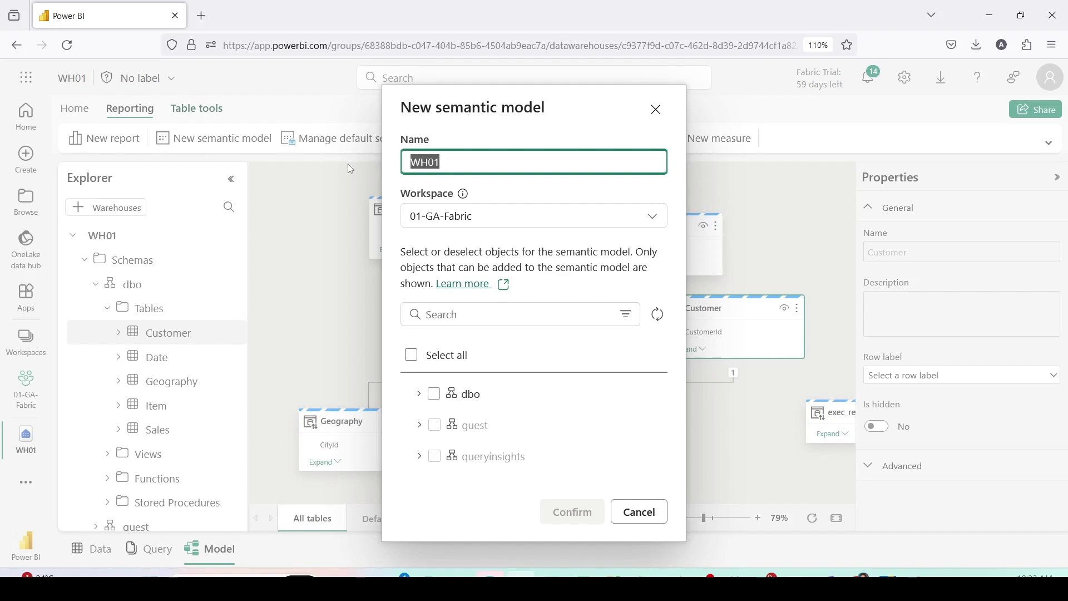
{"action": "type", "text": "CalcGroup"}
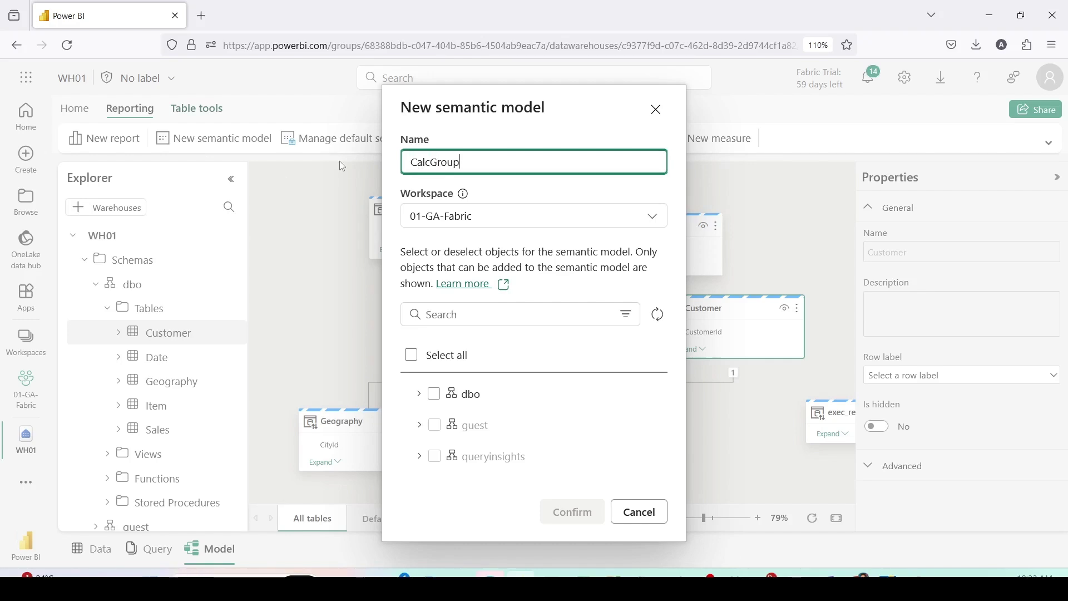
Include the whole dbo schema with its Customer, Date, Geography, Item and Sales tables and create the semantic model
{"action": "left_click", "coordinate": [419, 394]}
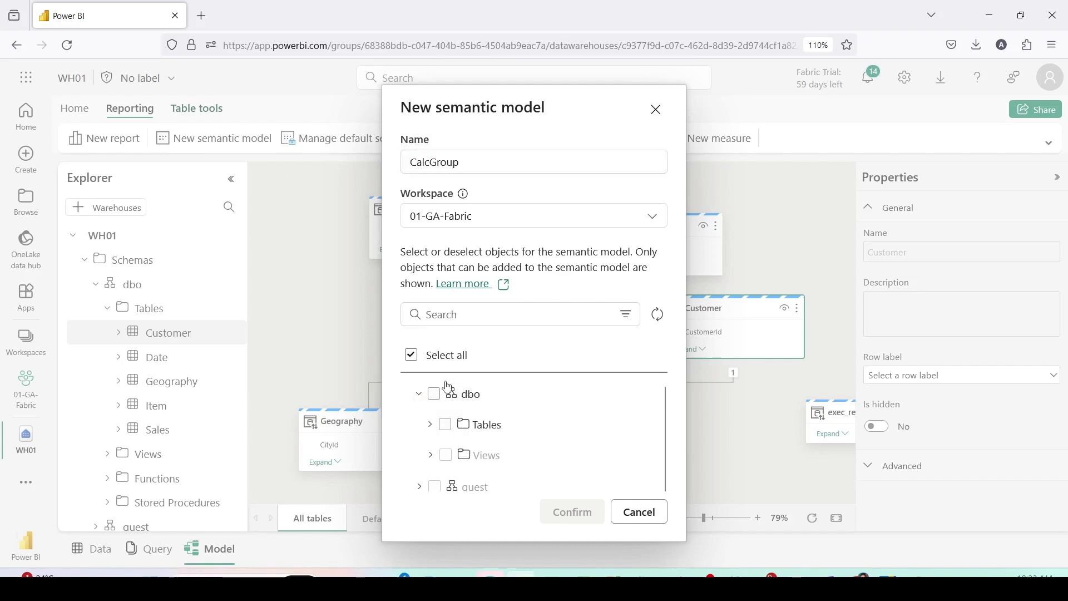
{"action": "left_click", "coordinate": [430, 424]}
{"action": "scroll", "coordinate": [523, 436], "scroll_direction": "down", "scroll_amount": 2}
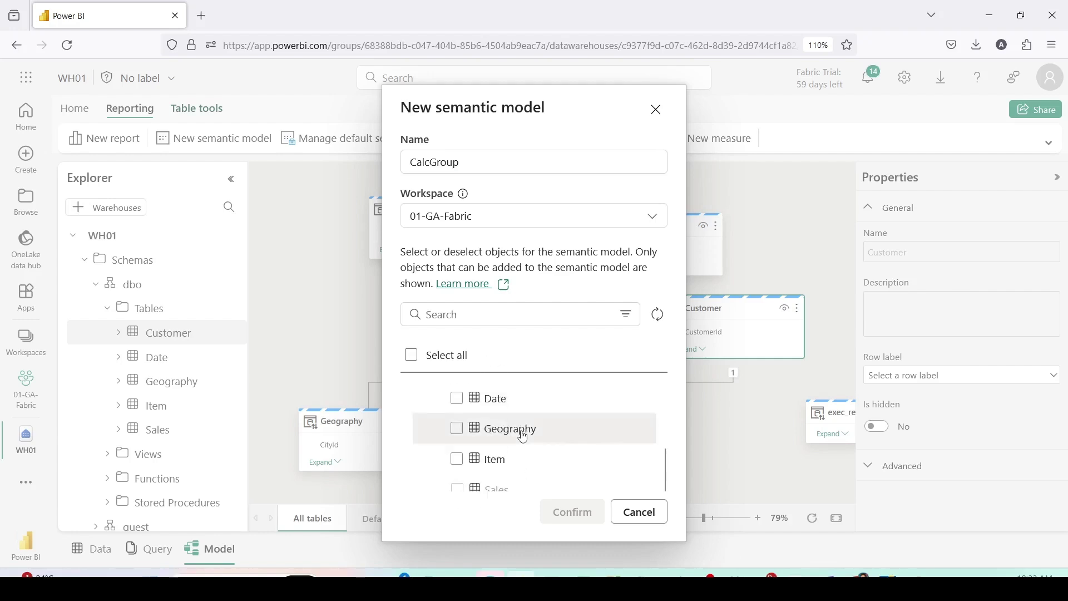
{"action": "scroll", "coordinate": [501, 434], "scroll_direction": "up", "scroll_amount": 2}
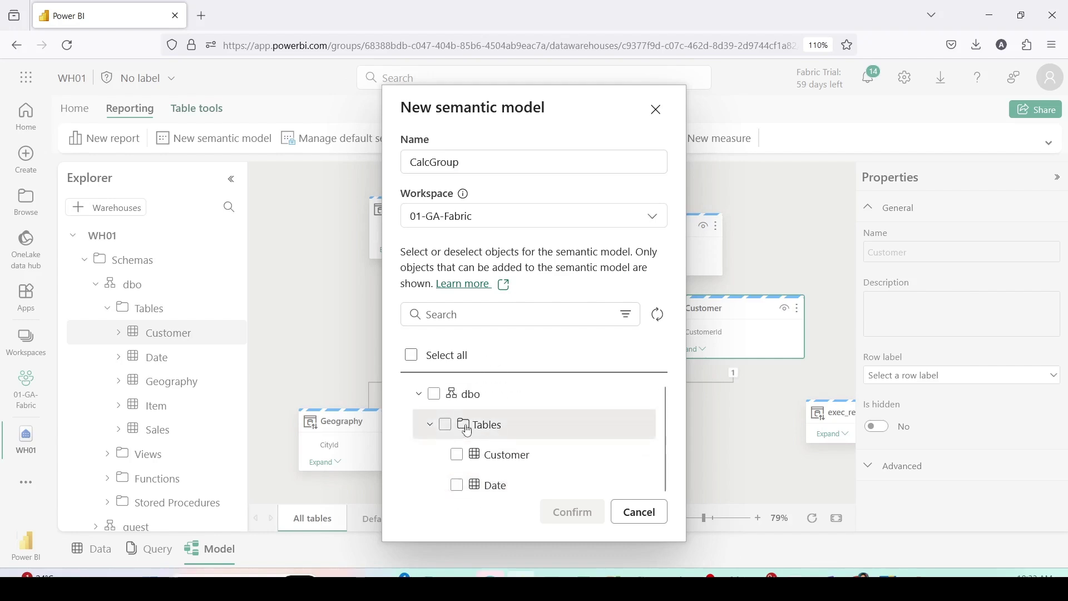
{"action": "left_click", "coordinate": [435, 394]}
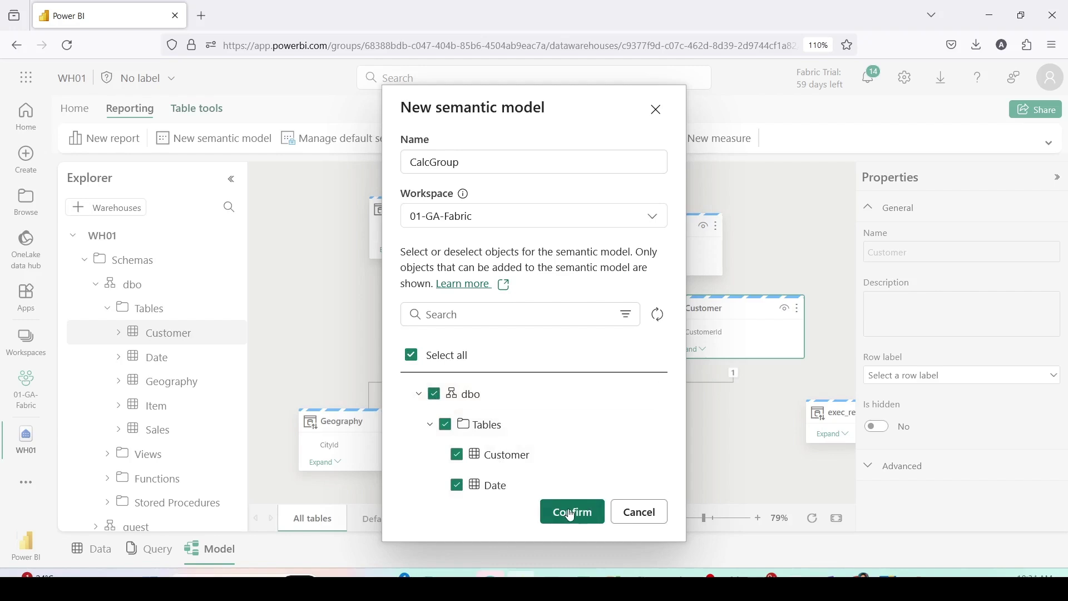
{"action": "scroll", "coordinate": [526, 447], "scroll_direction": "down", "scroll_amount": 3}
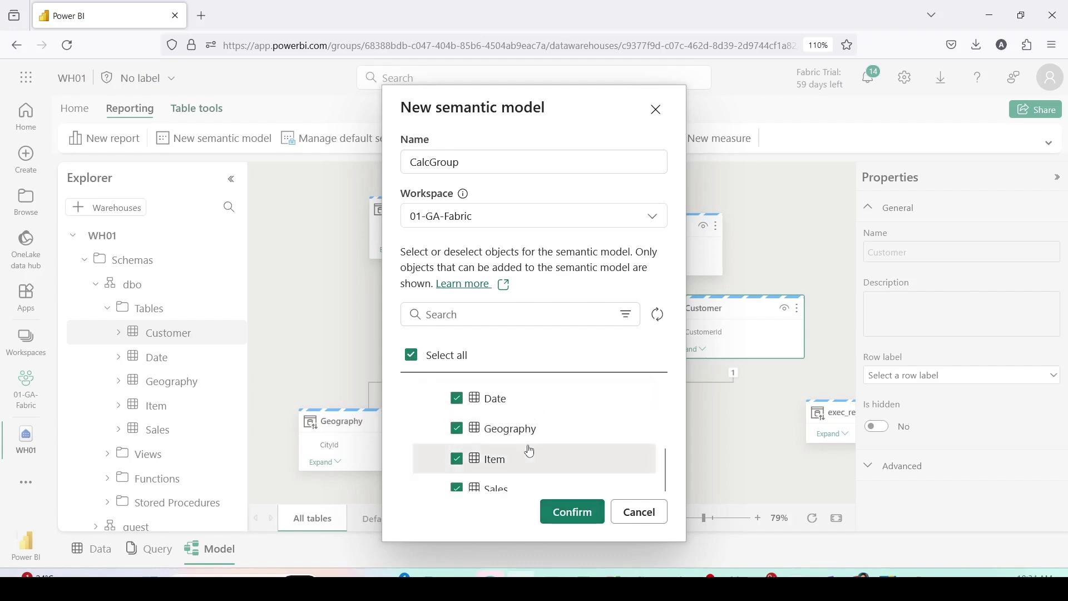
{"action": "scroll", "coordinate": [517, 434], "scroll_direction": "up", "scroll_amount": 3}
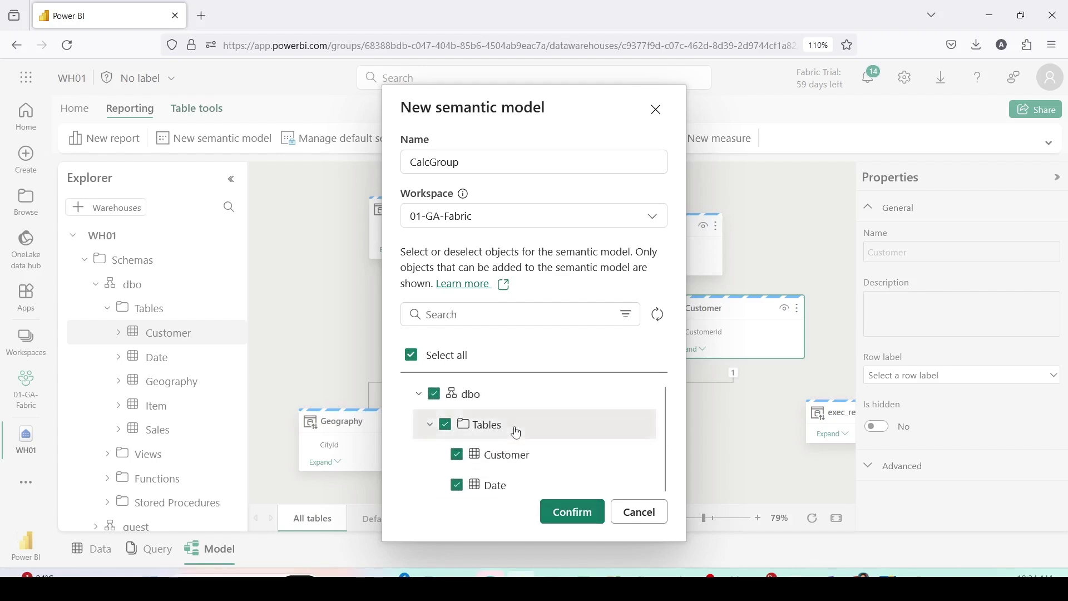
{"action": "scroll", "coordinate": [516, 433], "scroll_direction": "down", "scroll_amount": 4}
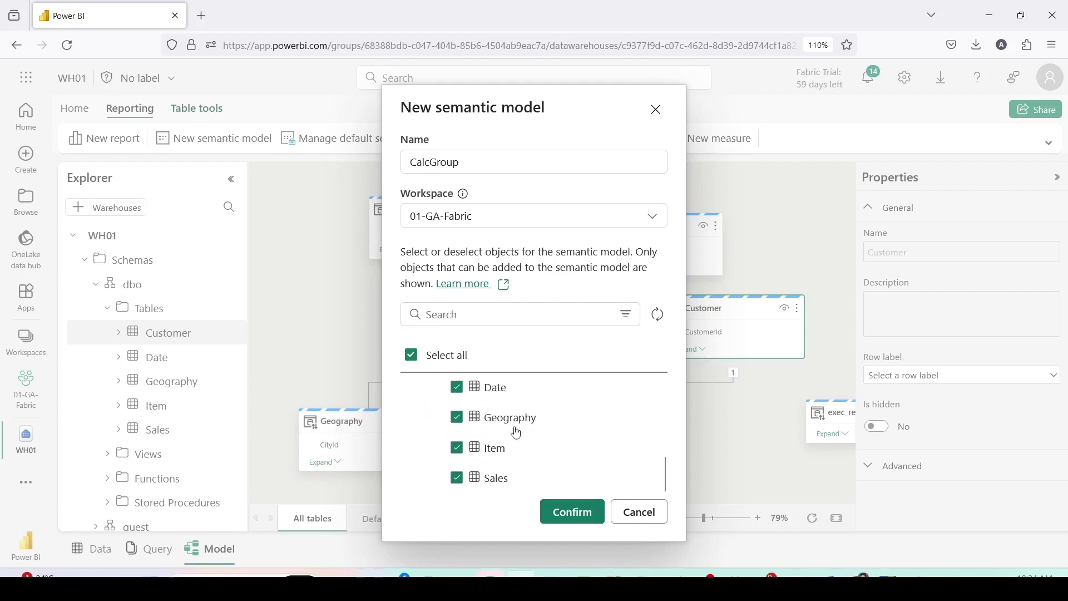
{"action": "left_click", "coordinate": [573, 520]}
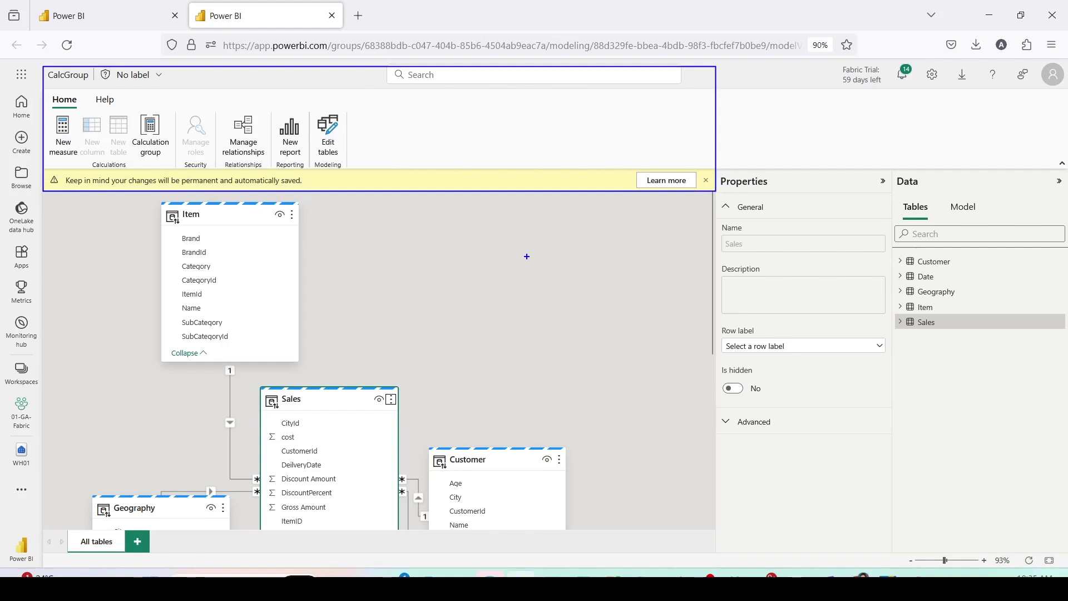
Collapse all table cards in the CalcGroup model diagram
{"action": "scroll", "coordinate": [506, 295], "scroll_direction": "down", "scroll_amount": 3}
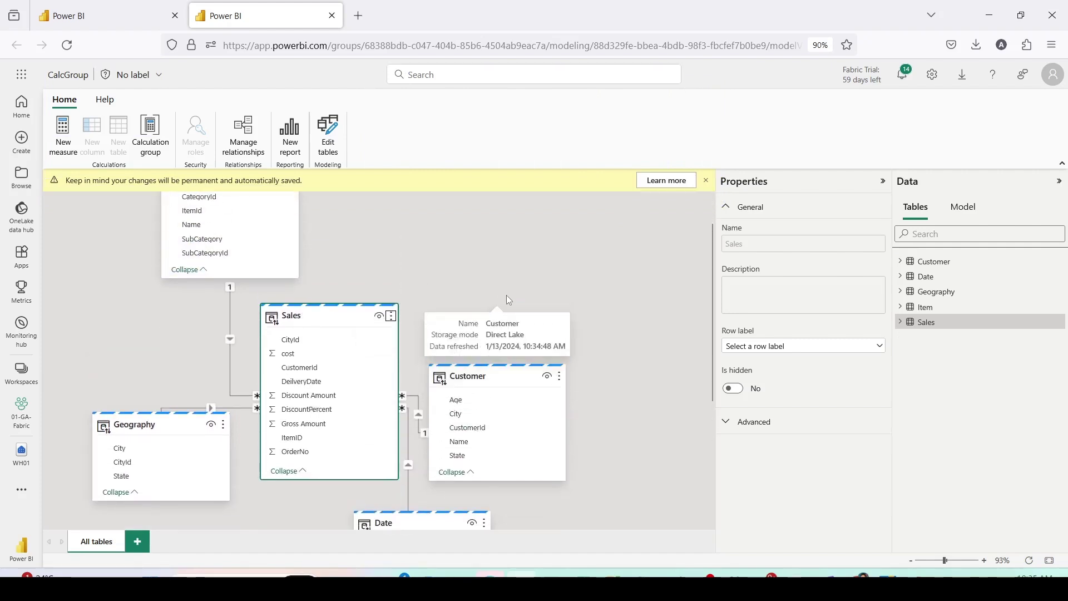
{"action": "left_click", "coordinate": [391, 316]}
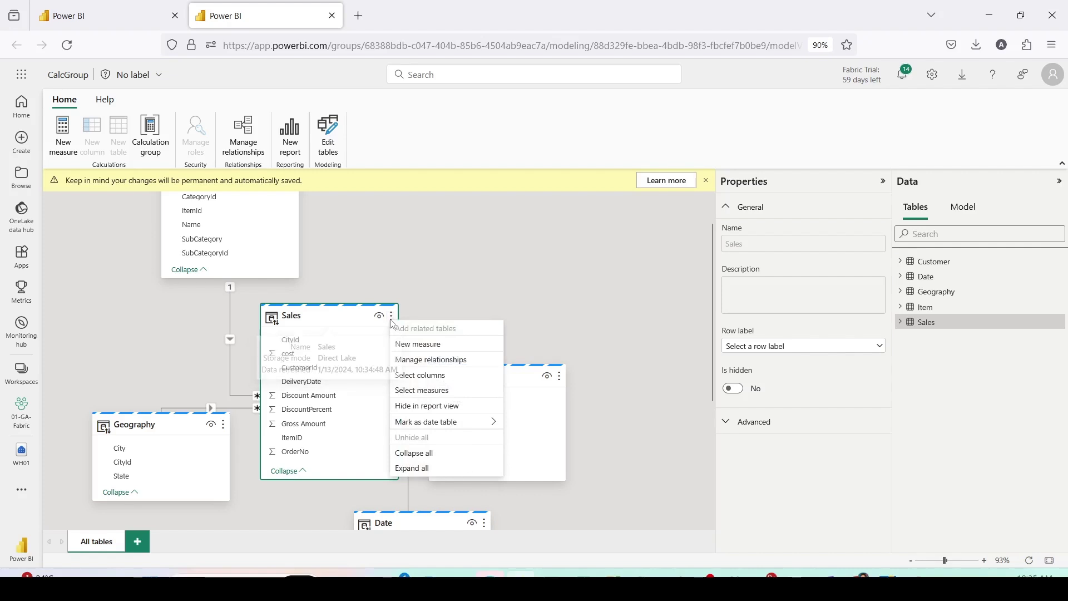
{"action": "left_click", "coordinate": [409, 452]}
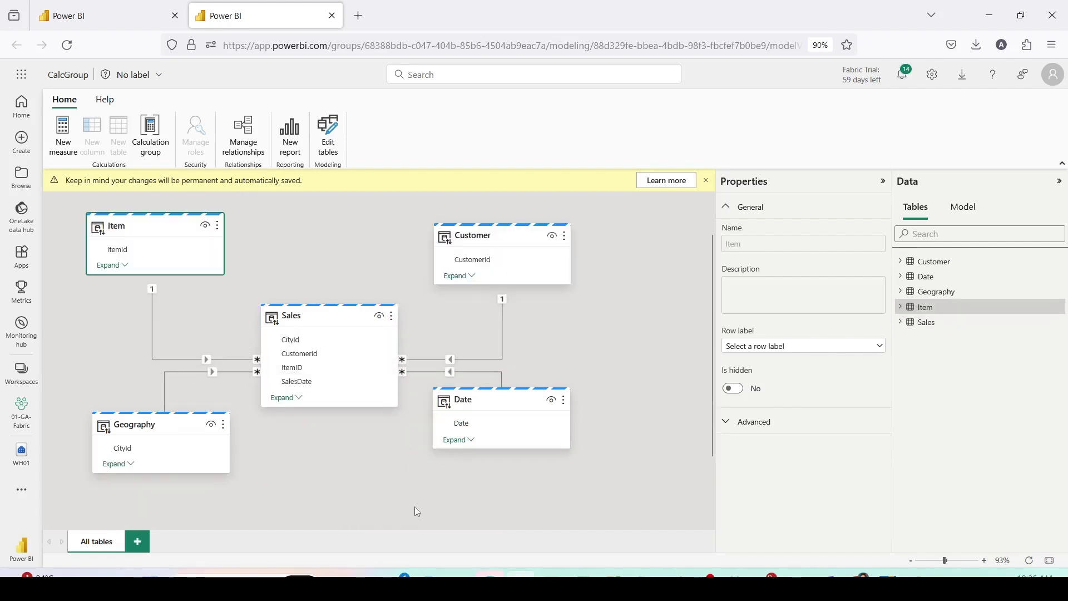
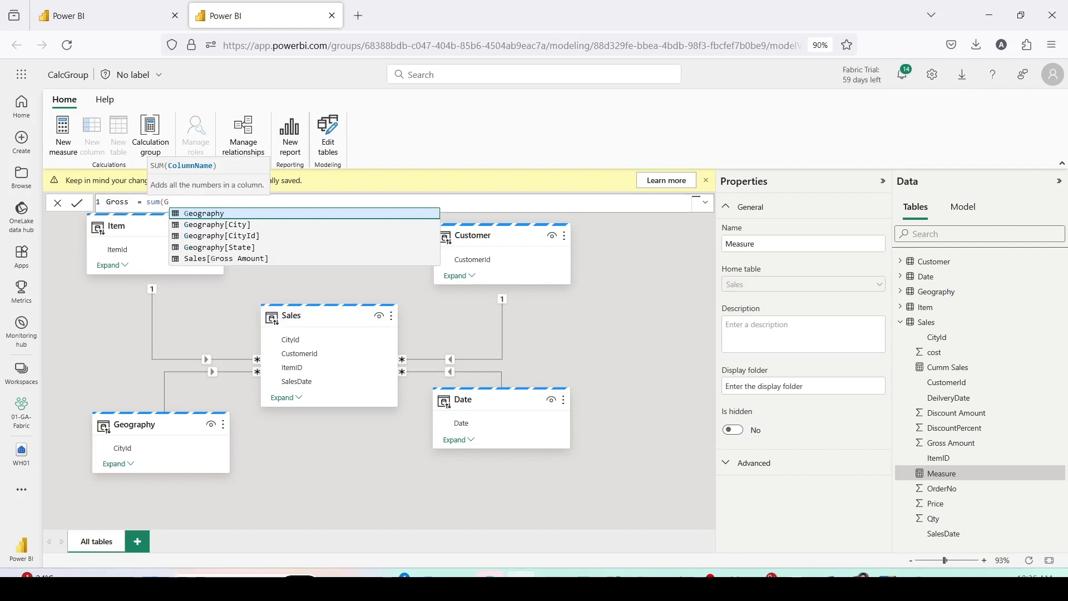
Complete the Gross measure as the sum of Sales[Gross Amount] and commit it
{"action": "key", "text": "Tab"}
{"action": "type", "text": ")"}
{"action": "key", "text": "Return"}
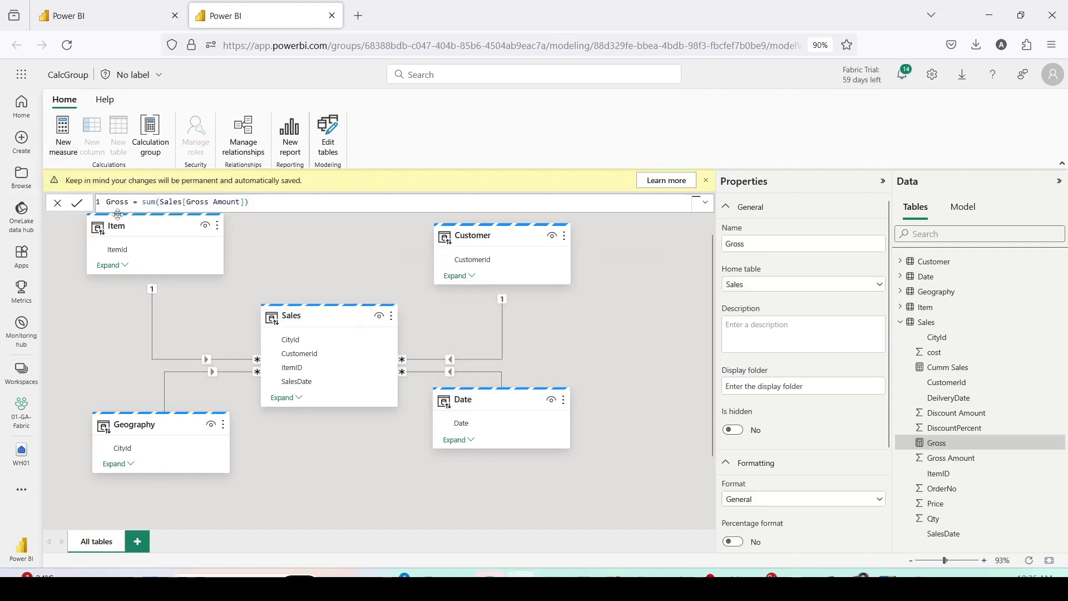
Create a Discount measure in the Sales table that sums Sales[Discount Amount]
{"action": "type", "text": "Discount = Sum"}
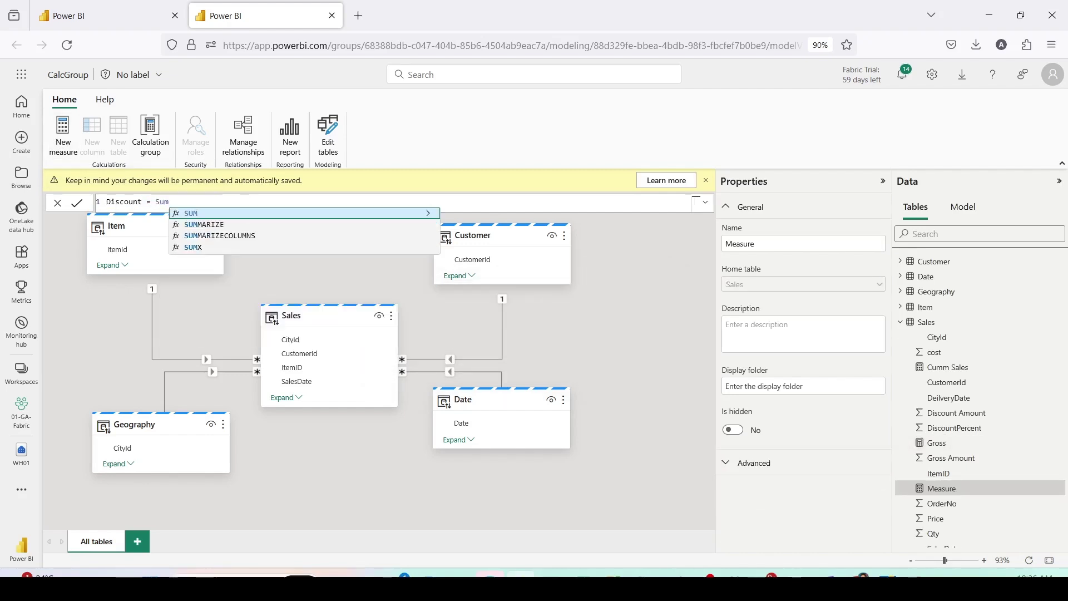
{"action": "type", "text": "(Dis"}
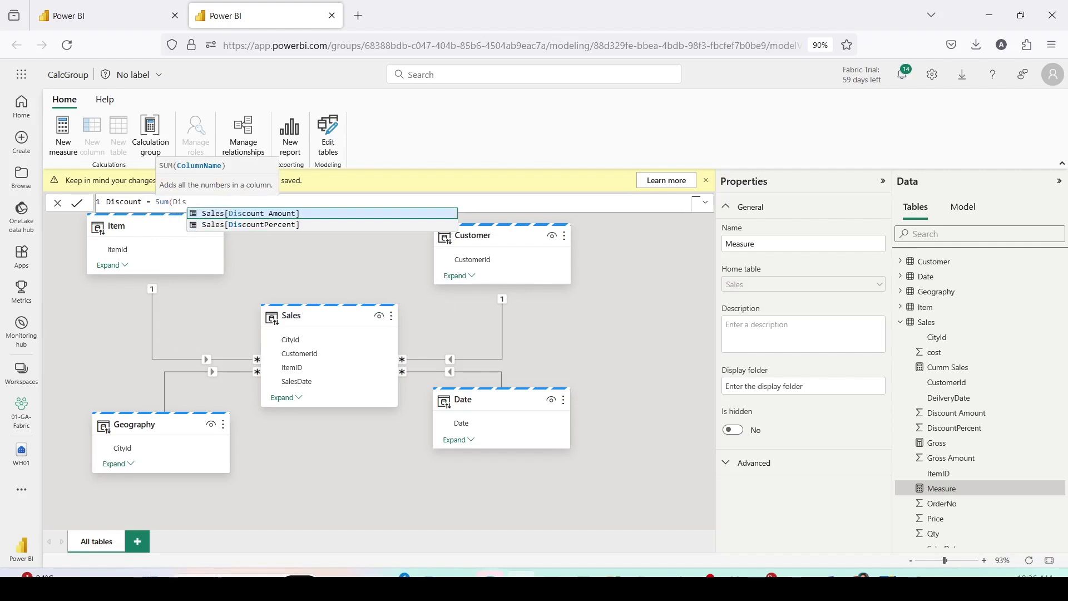
{"action": "key", "text": "Tab"}
{"action": "type", "text": ")"}
{"action": "key", "text": "Return"}
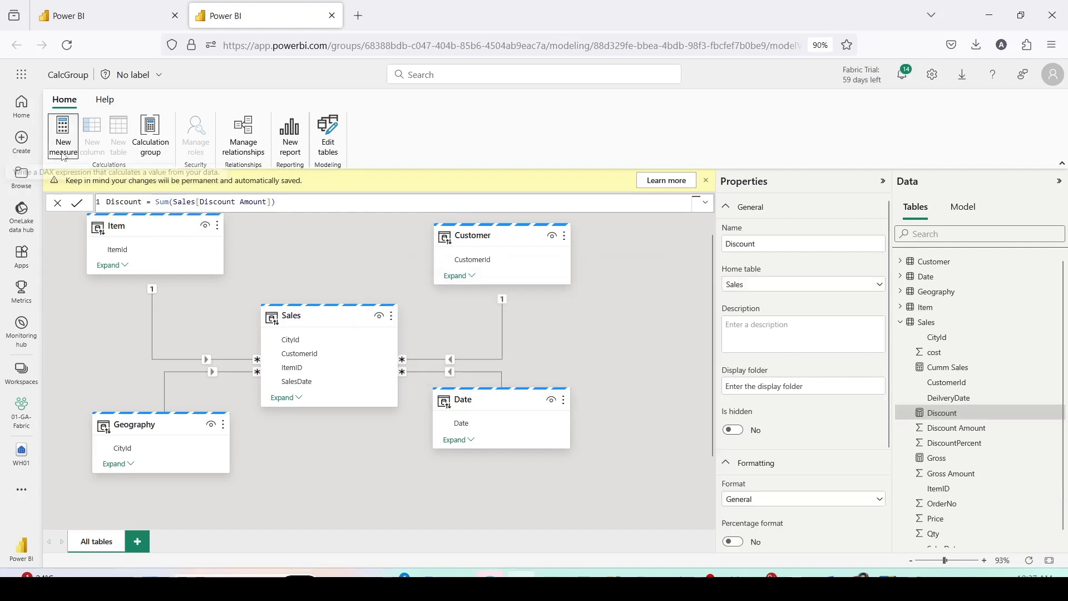
Create a Net measure in the Sales table defined as [Gross] - [Discount]
{"action": "left_click", "coordinate": [64, 156]}
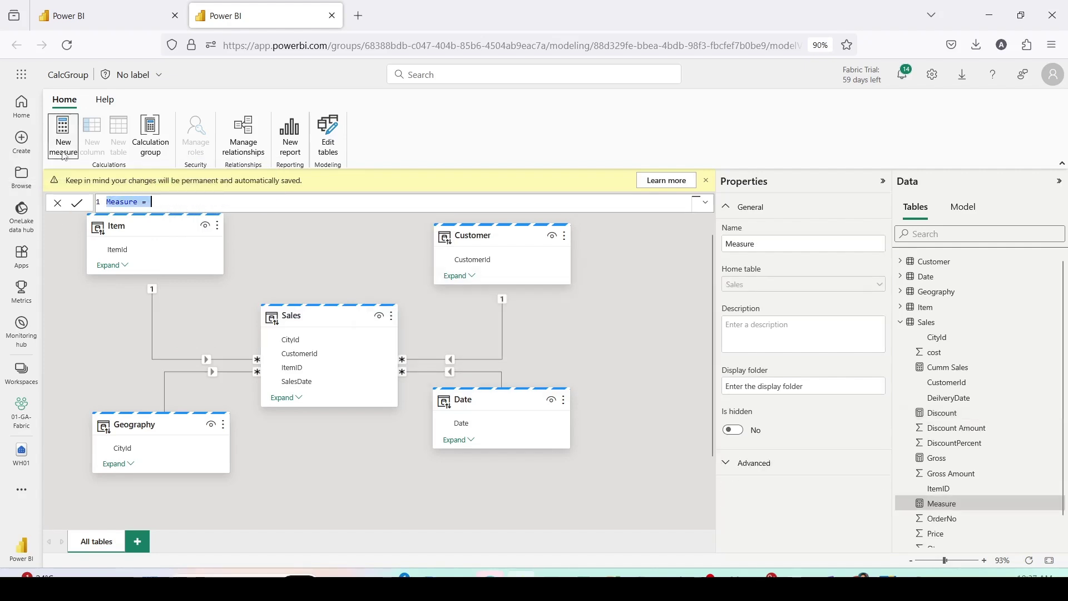
{"action": "double_click", "coordinate": [121, 201]}
{"action": "type", "text": "Net"}
{"action": "key", "text": "End"}
{"action": "type", "text": "[Gross] -[Di"}
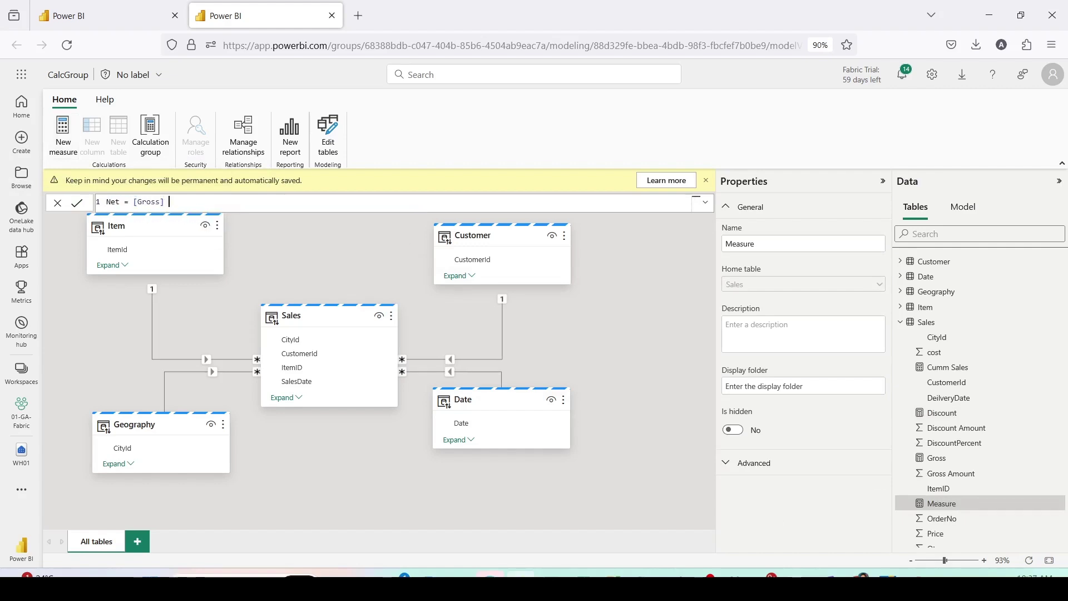
{"action": "type", "text": "scount]"}
{"action": "key", "text": "Return"}
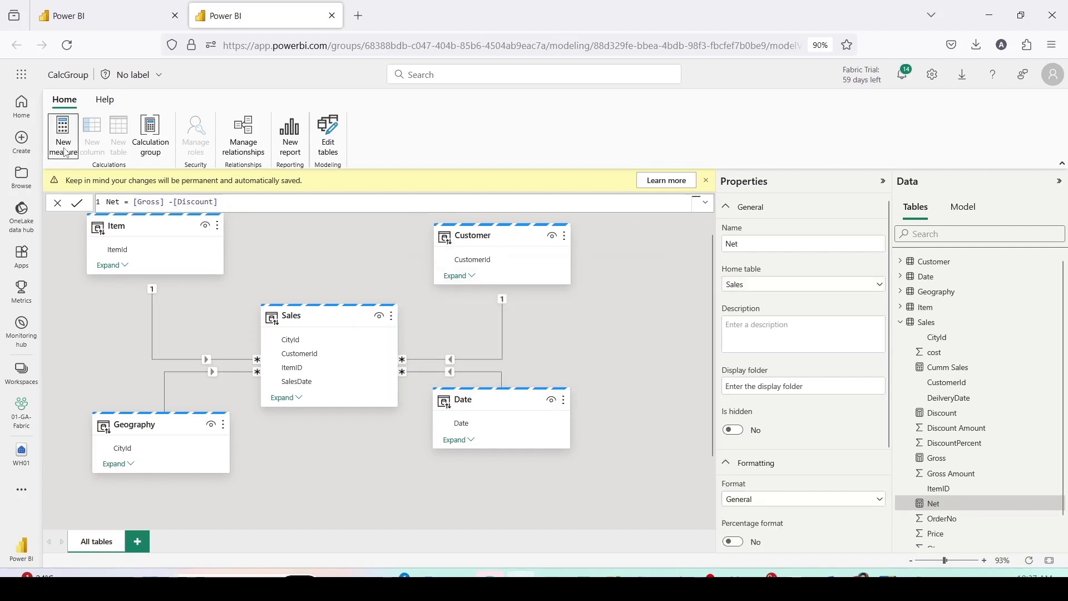
Create a COGS measure in the Sales table with the formula Sumx(Sales, [Qty]*[cost])
{"action": "left_click", "coordinate": [66, 151]}
{"action": "type", "text": "COGS =  Su"}
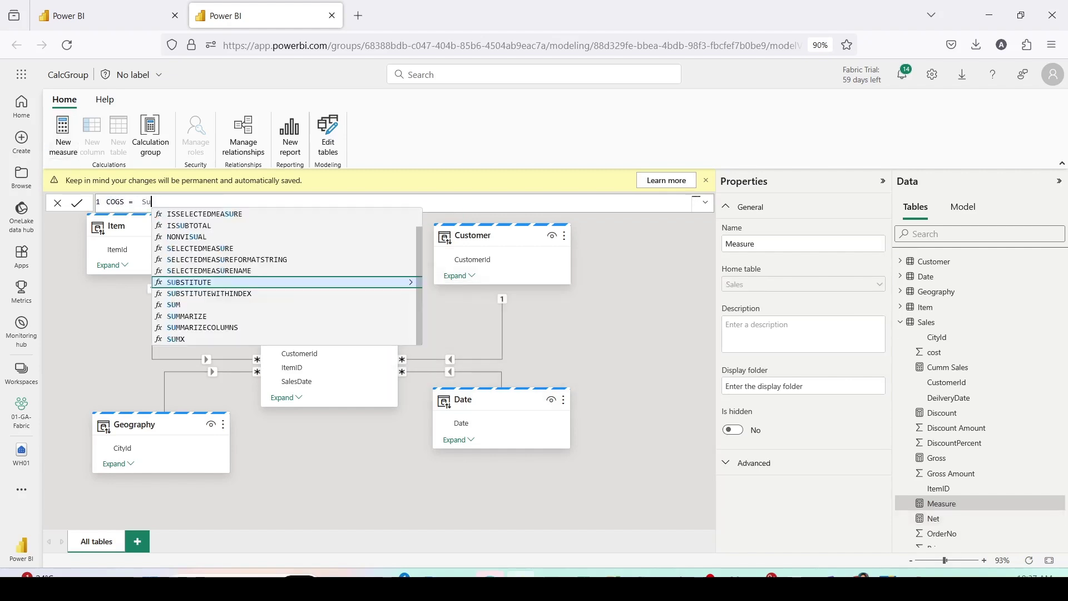
{"action": "key", "text": "End"}
{"action": "type", "text": "Sumx("}
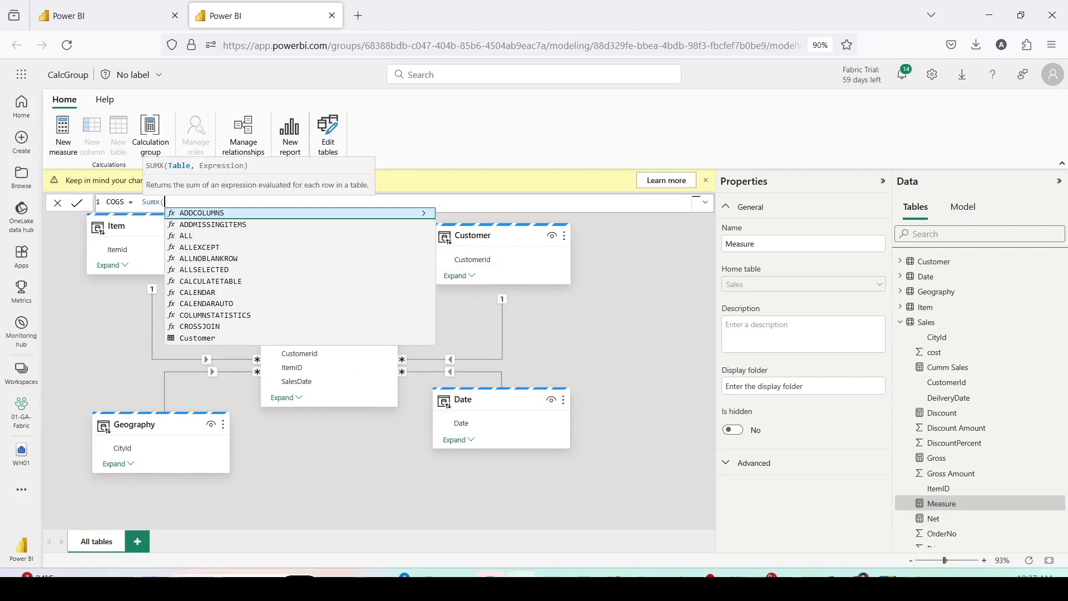
{"action": "type", "text": "Sales"}
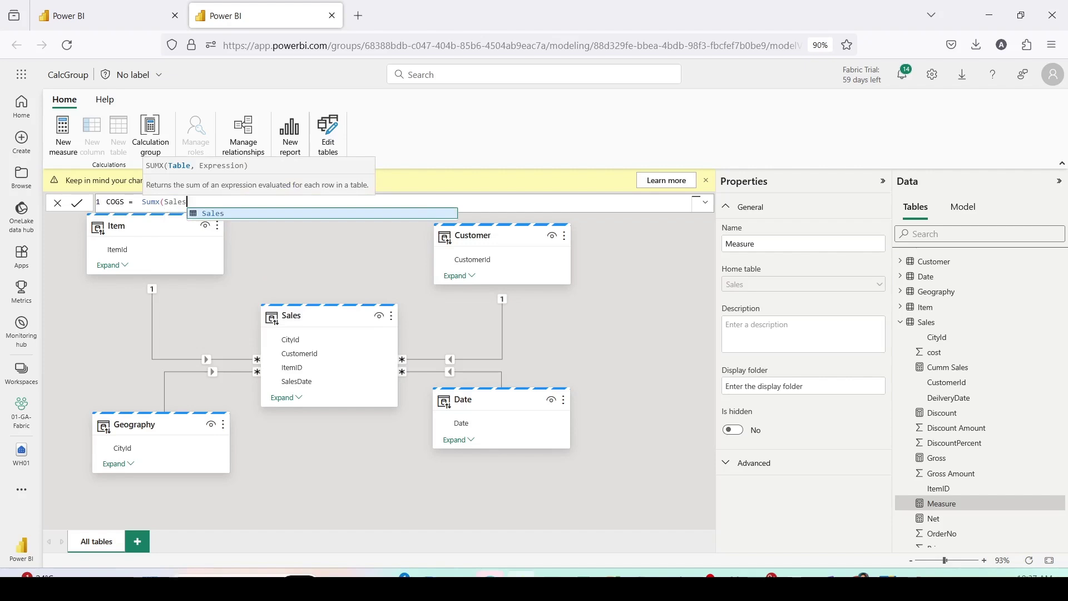
{"action": "type", "text": ", [Qty]"}
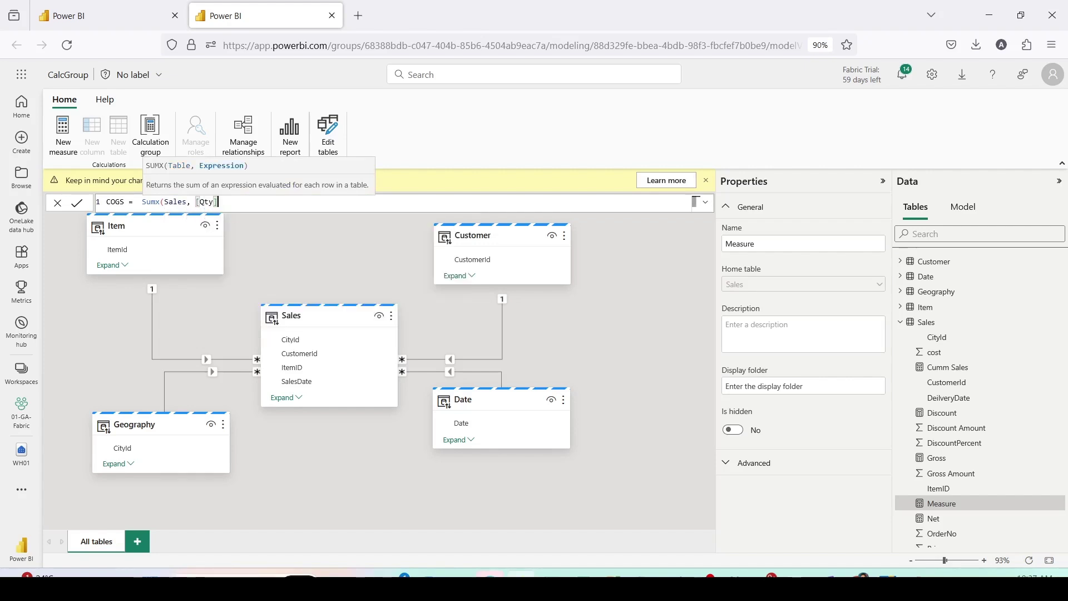
{"action": "type", "text": "*[cost]"}
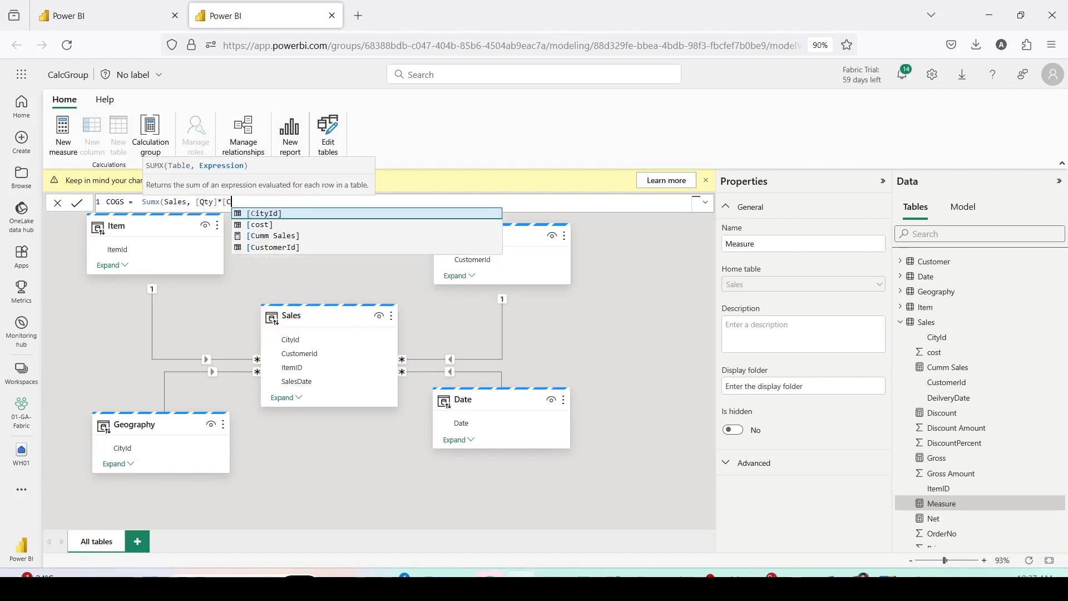
{"action": "type", "text": ")"}
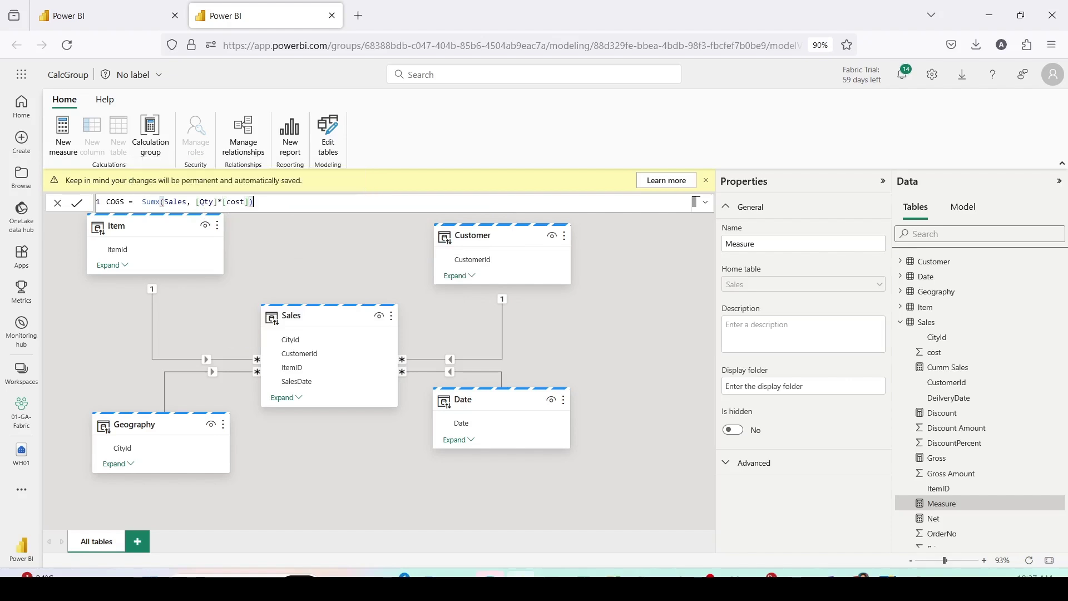
{"action": "key", "text": "Return"}
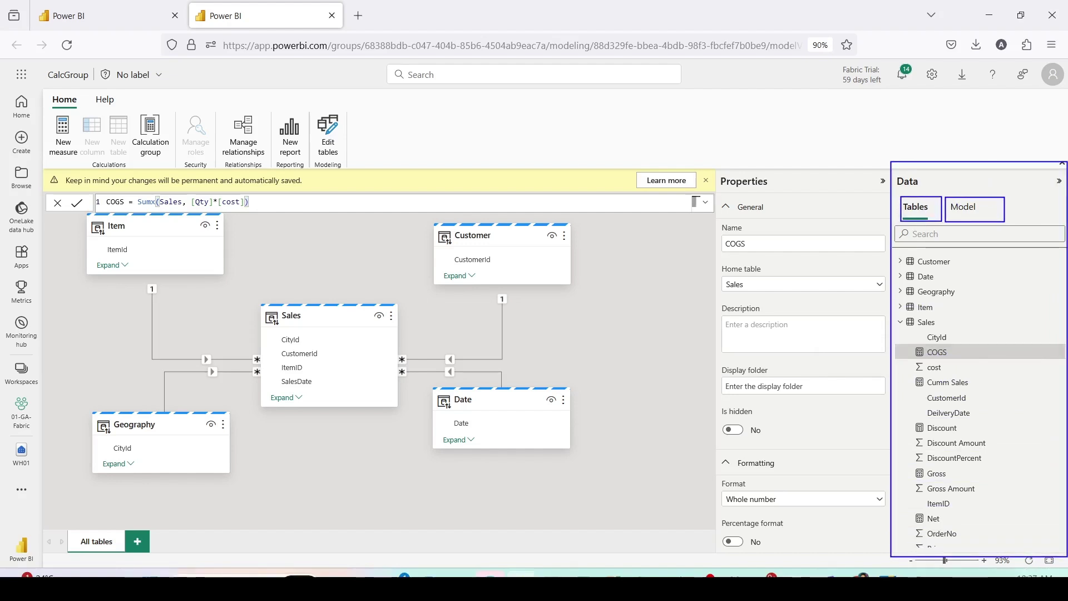
Show the semantic model's object tree in Model Explorer and expand its Cultures node
{"action": "left_click", "coordinate": [960, 215]}
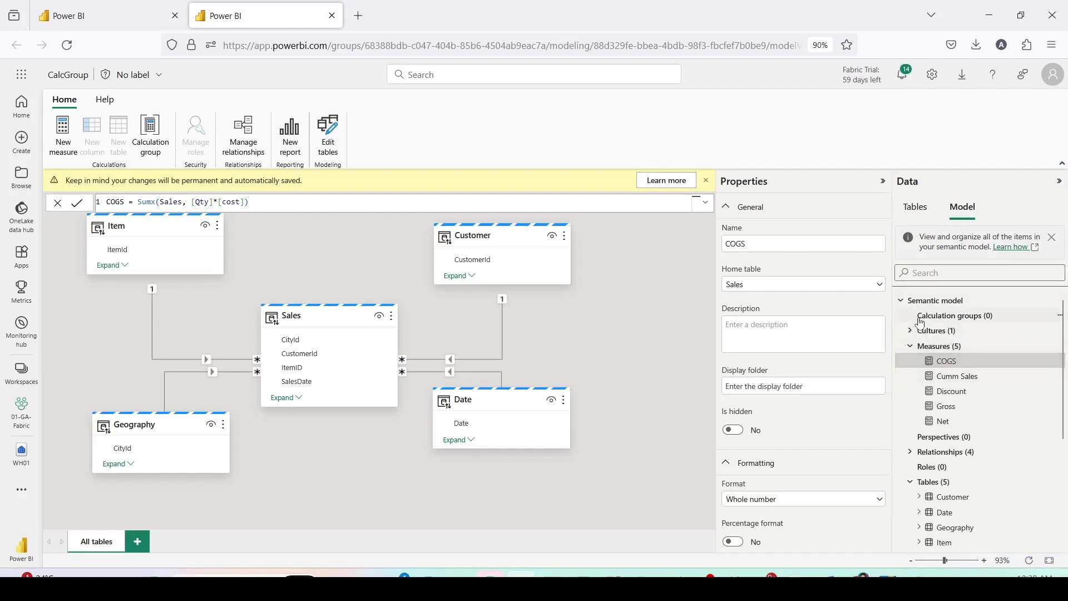
{"action": "left_click_drag", "start_coordinate": [903, 305], "coordinate": [1031, 322]}
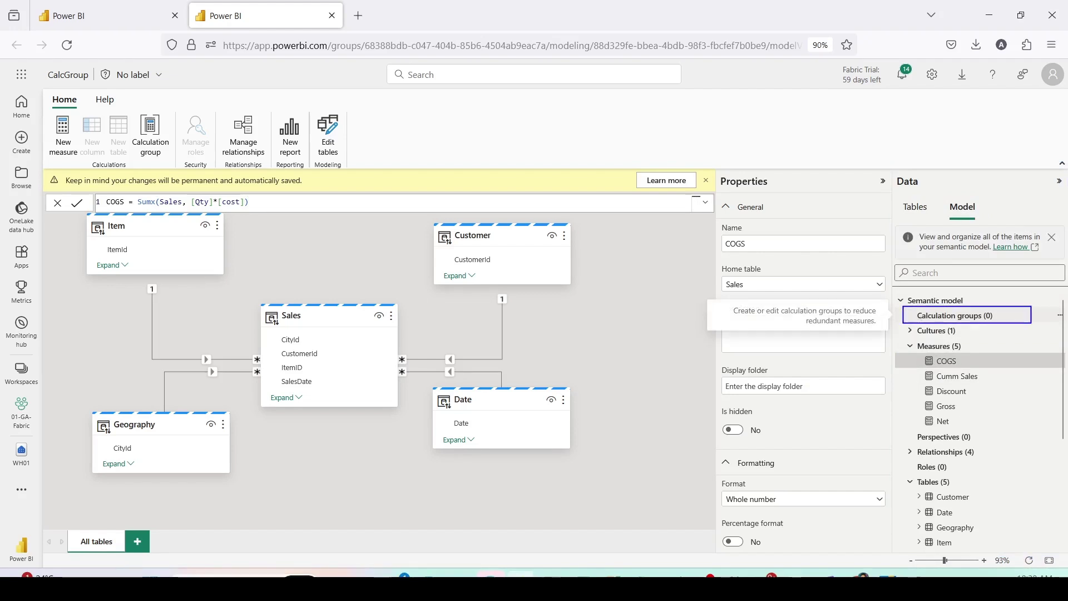
{"action": "mouse_move", "coordinate": [907, 342]}
{"action": "left_mouse_down"}
{"action": "mouse_move", "coordinate": [988, 428]}
{"action": "mouse_move", "coordinate": [1051, 429]}
{"action": "left_mouse_up"}
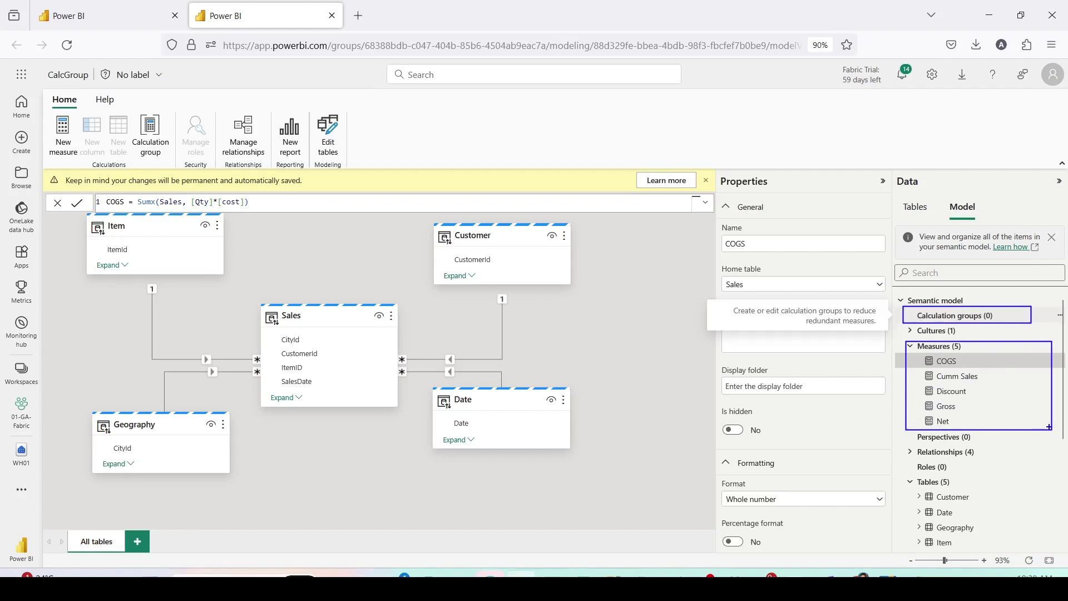
{"action": "key", "text": "Escape"}
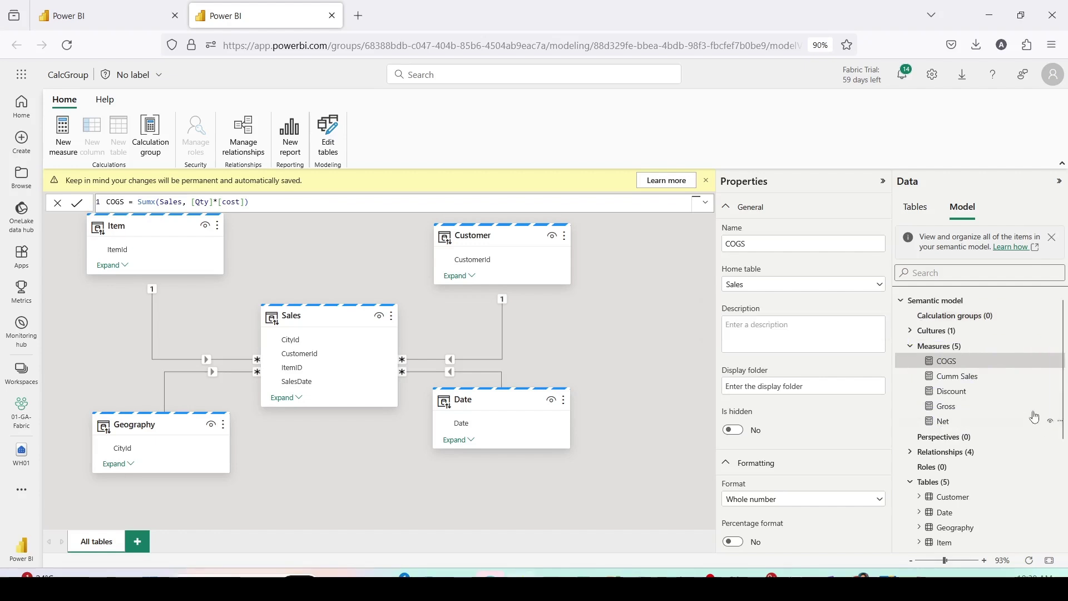
{"action": "left_click", "coordinate": [911, 331]}
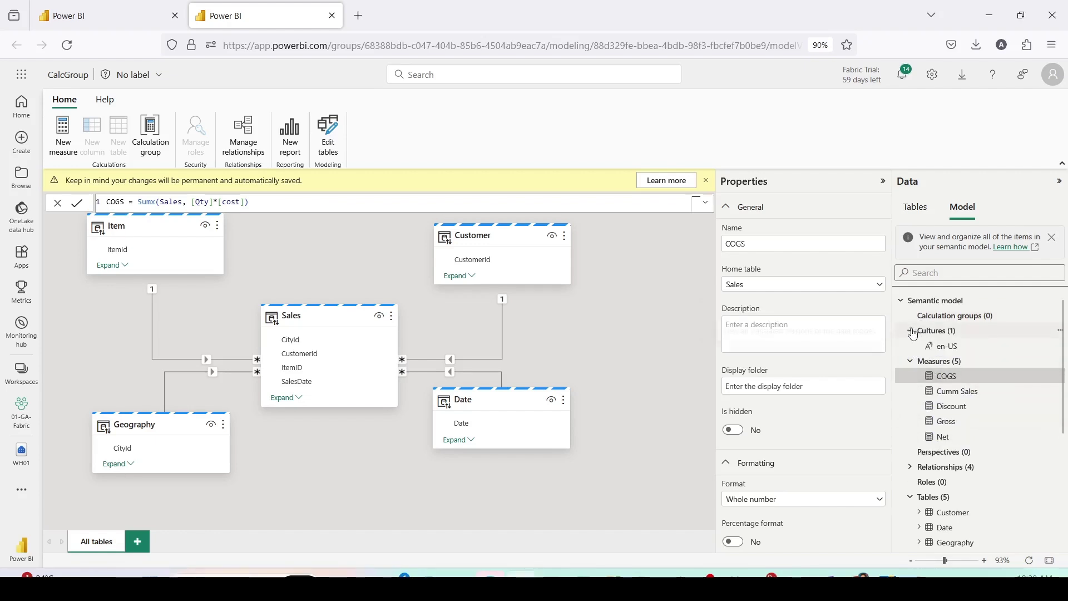
Create a new calculation group in the semantic model and accept that implicit measures will be discouraged
{"action": "left_click", "coordinate": [957, 316]}
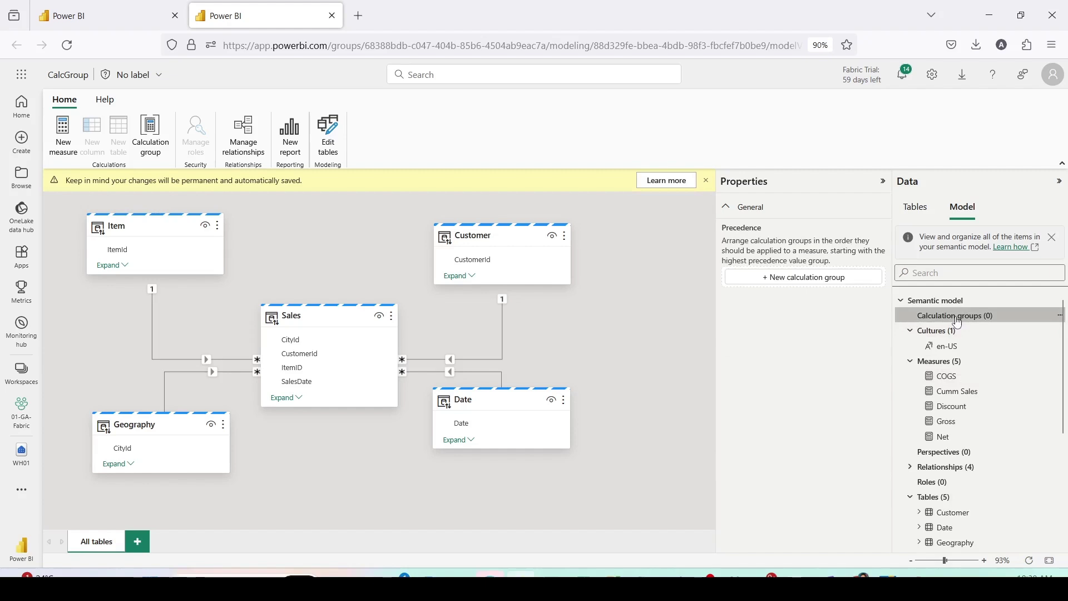
{"action": "left_click", "coordinate": [789, 277]}
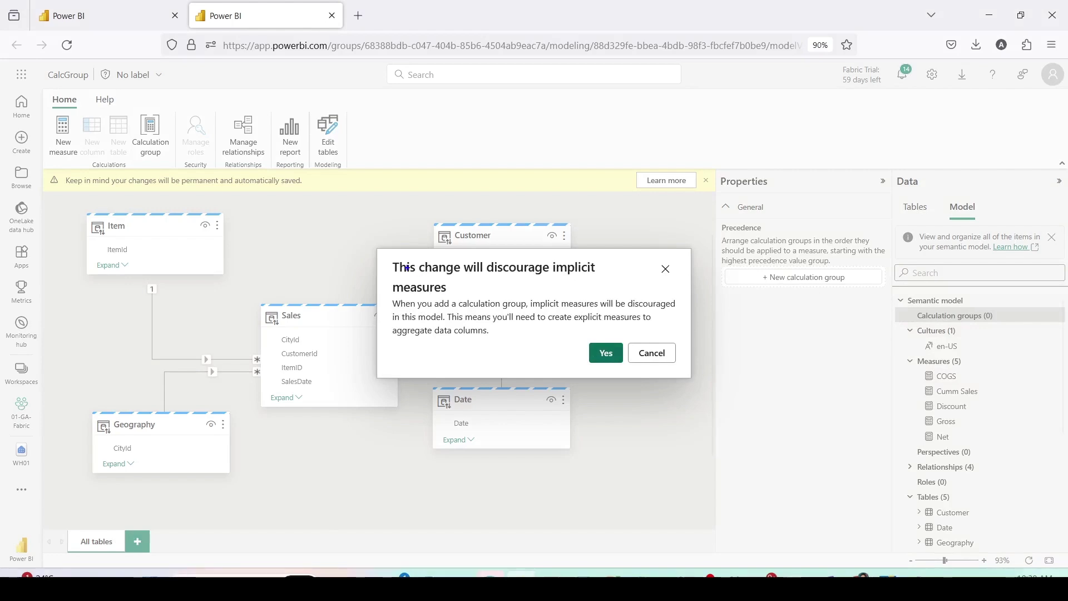
{"action": "left_click_drag", "start_coordinate": [364, 244], "coordinate": [702, 386]}
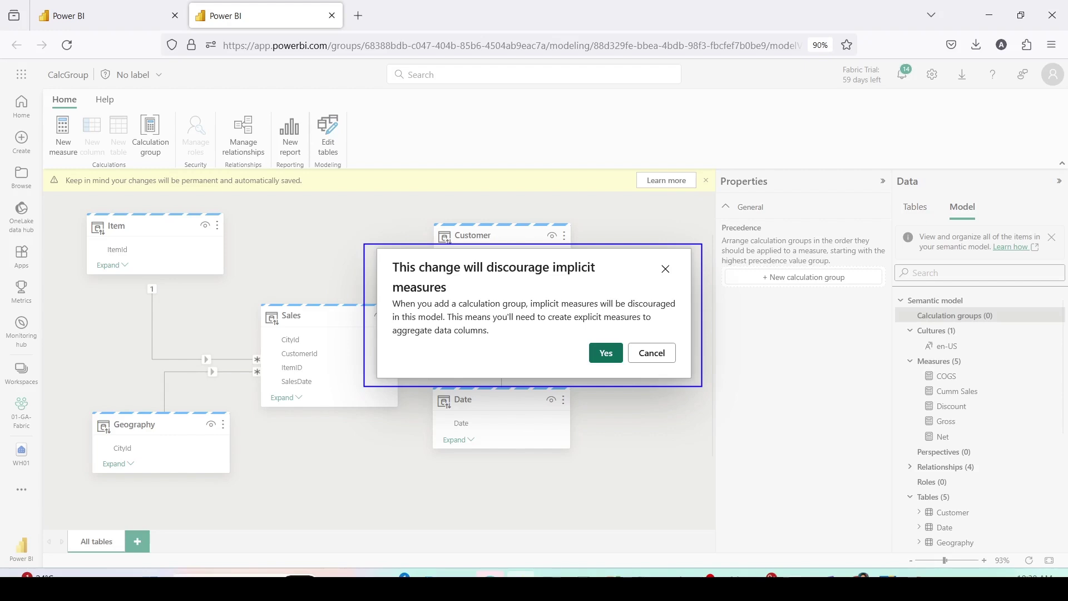
{"action": "left_click_drag", "start_coordinate": [579, 336], "coordinate": [623, 365]}
{"action": "left_click", "coordinate": [610, 359]}
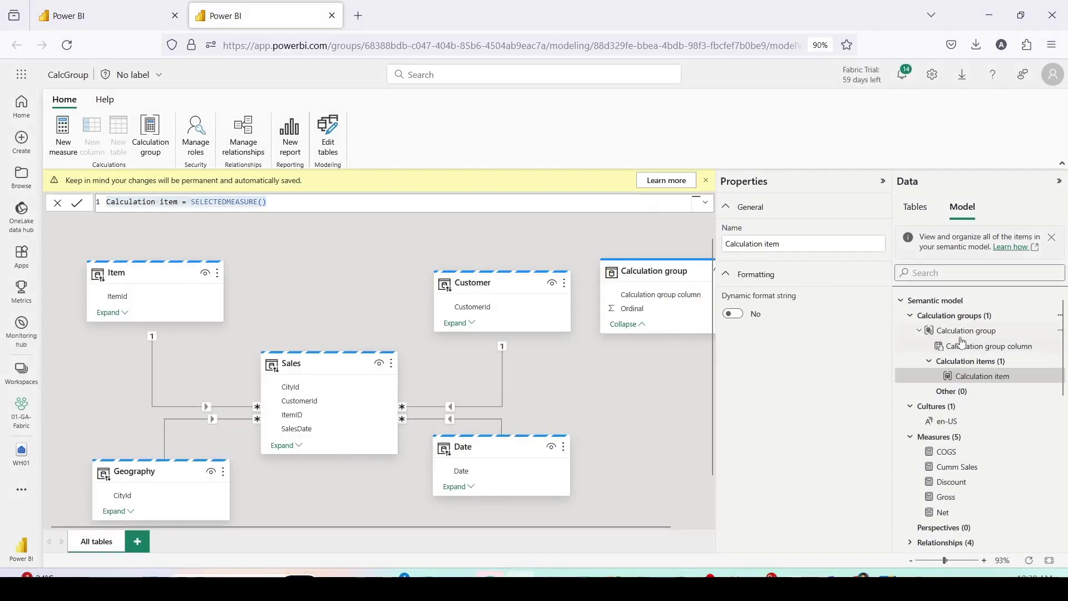
{"action": "left_click_drag", "start_coordinate": [902, 312], "coordinate": [1063, 385]}
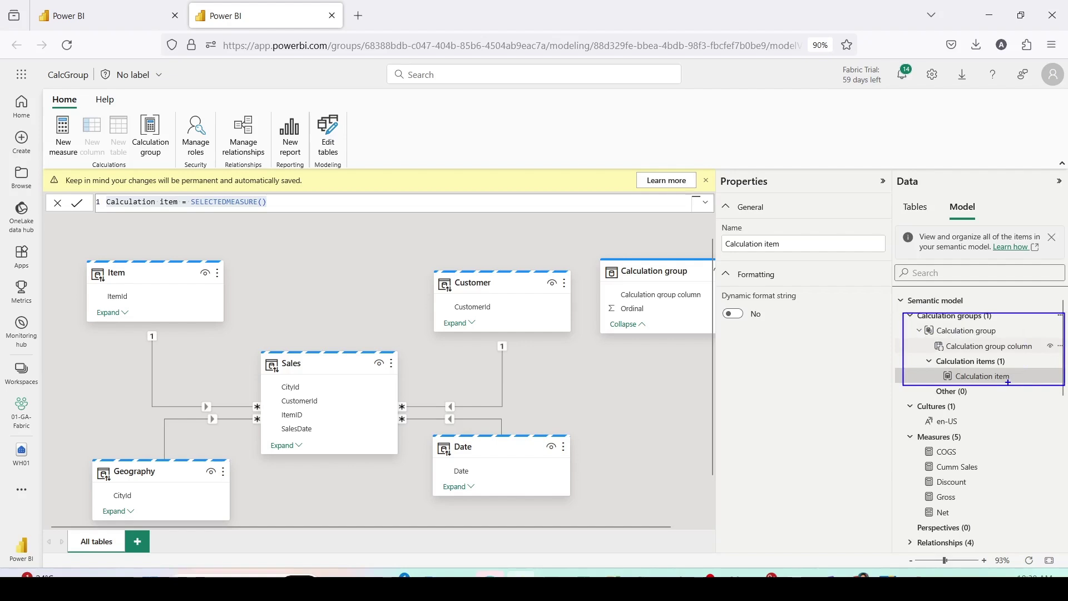
{"action": "mouse_move", "coordinate": [936, 365]}
{"action": "left_mouse_down"}
{"action": "mouse_move", "coordinate": [966, 380]}
{"action": "mouse_move", "coordinate": [1040, 382]}
{"action": "left_mouse_up"}
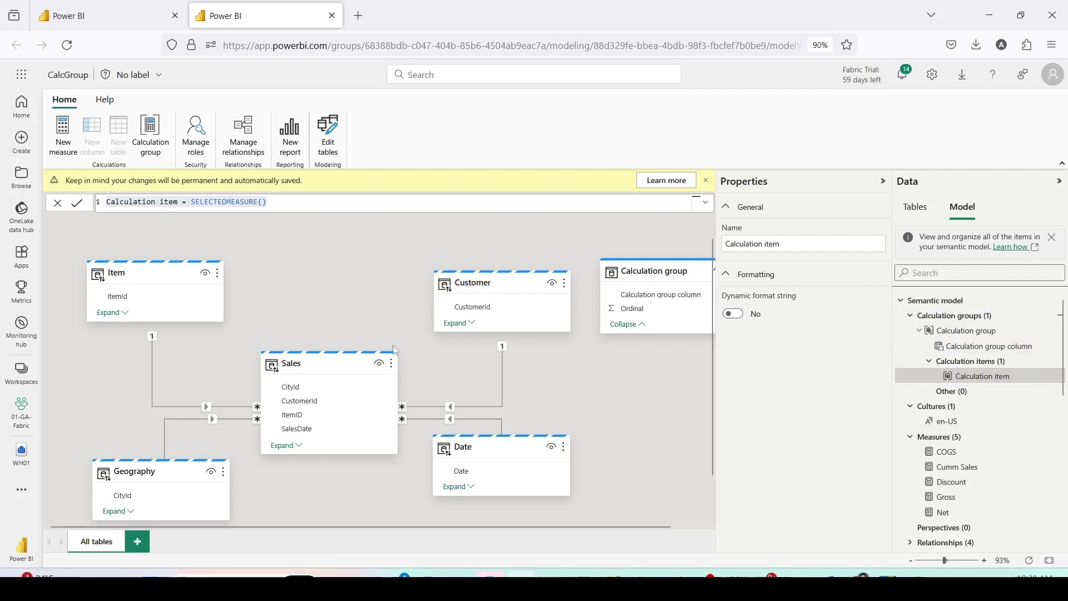
{"action": "triple_click", "coordinate": [195, 202]}
{"action": "double_click", "coordinate": [195, 203]}
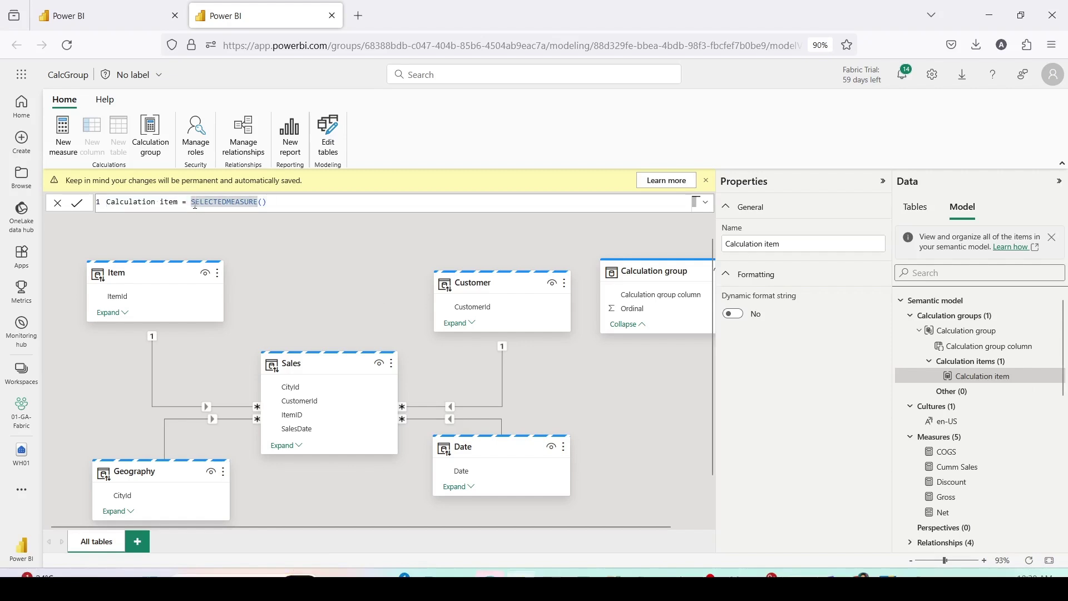
{"action": "left_click", "coordinate": [182, 202]}
Rename the new calculation item to MTD and start wrapping SELECTEDMEASURE() in a CALCULATE function
{"action": "left_click_drag", "start_coordinate": [182, 202], "coordinate": [106, 201]}
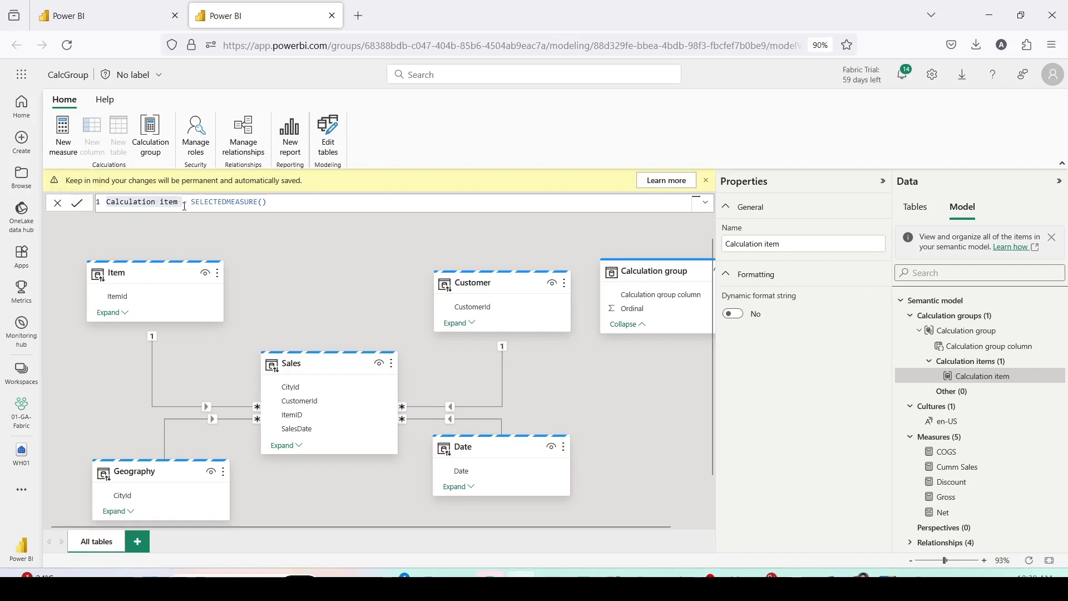
{"action": "left_click_drag", "start_coordinate": [182, 202], "coordinate": [106, 201]}
{"action": "left_click", "coordinate": [78, 203]}
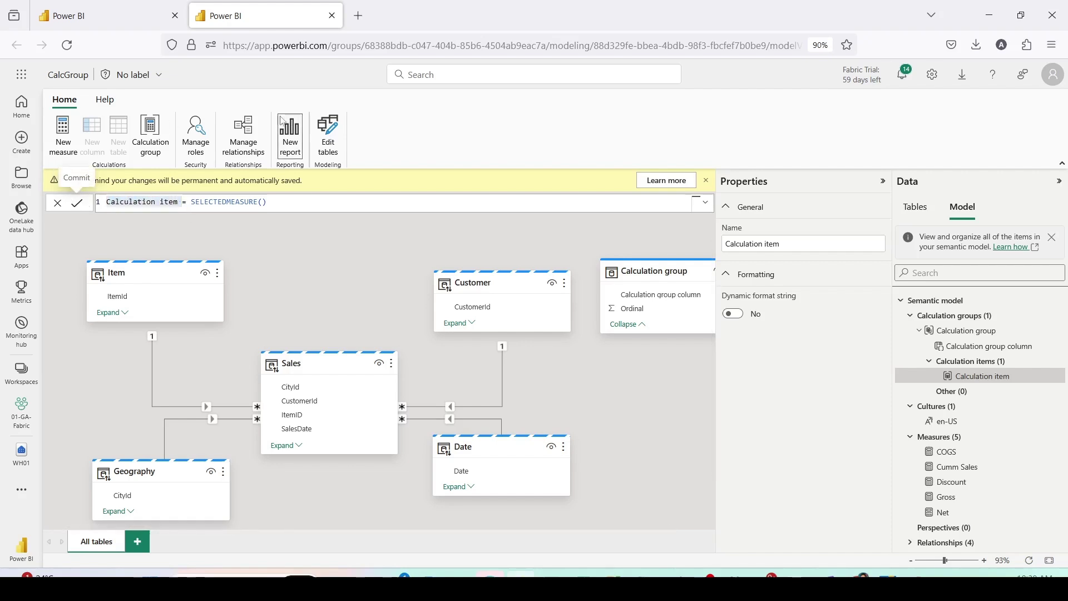
{"action": "type", "text": "MTD"}
{"action": "left_click", "coordinate": [133, 202]}
{"action": "type", "text": "cal"}
{"action": "key", "text": "Tab"}
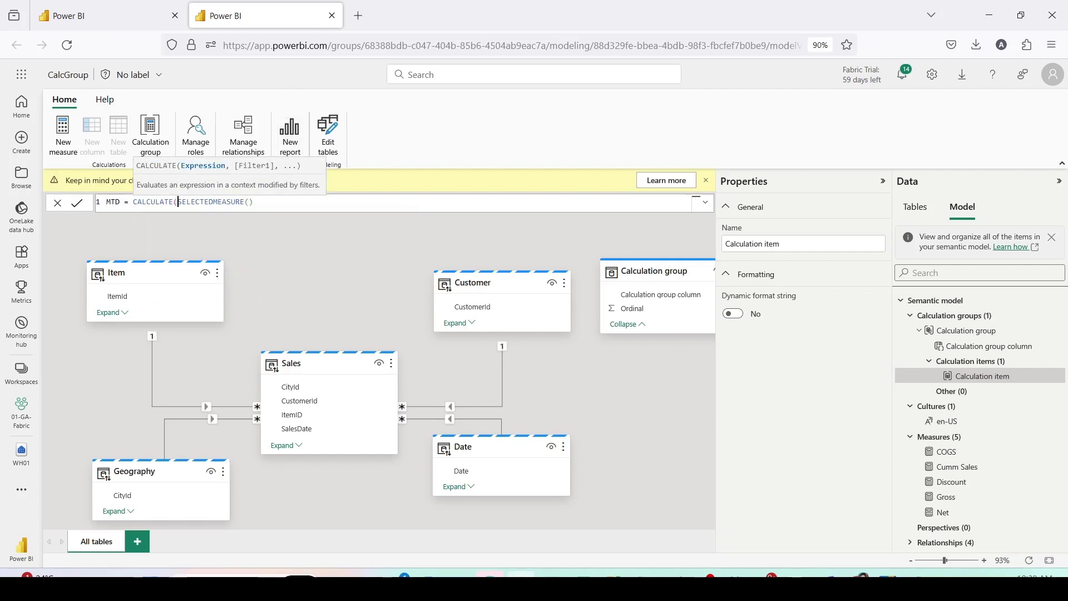
Add DATESMTD('Date'[Date]) as the filter argument of the MTD item's CALCULATE expression
{"action": "left_click", "coordinate": [254, 201]}
{"action": "type", "text": ", dates"}
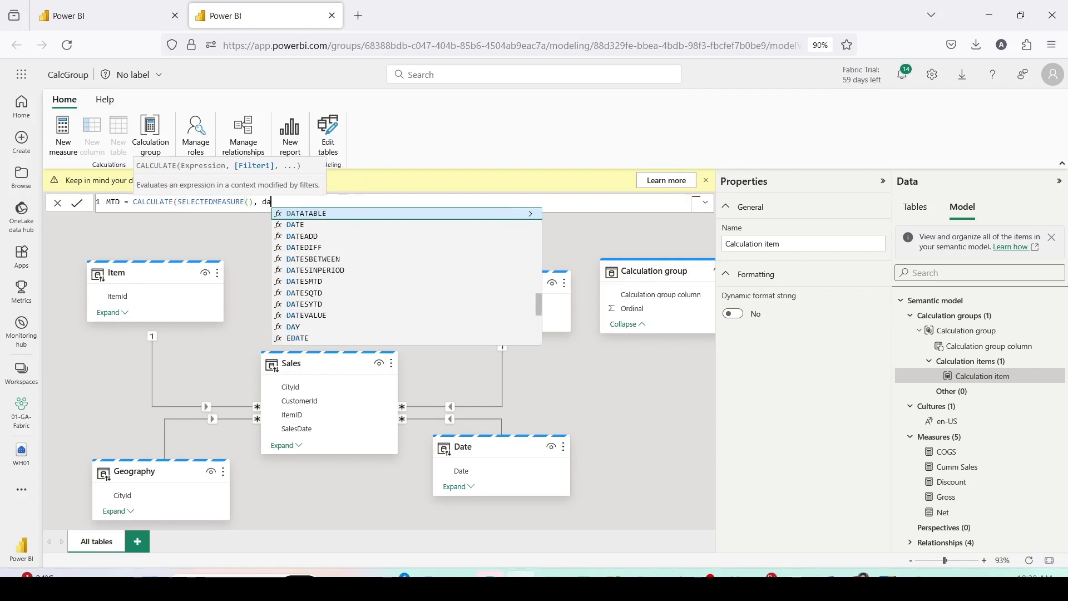
{"action": "key", "text": "Down"}
{"action": "key", "text": "Down"}
{"action": "key", "text": "Tab"}
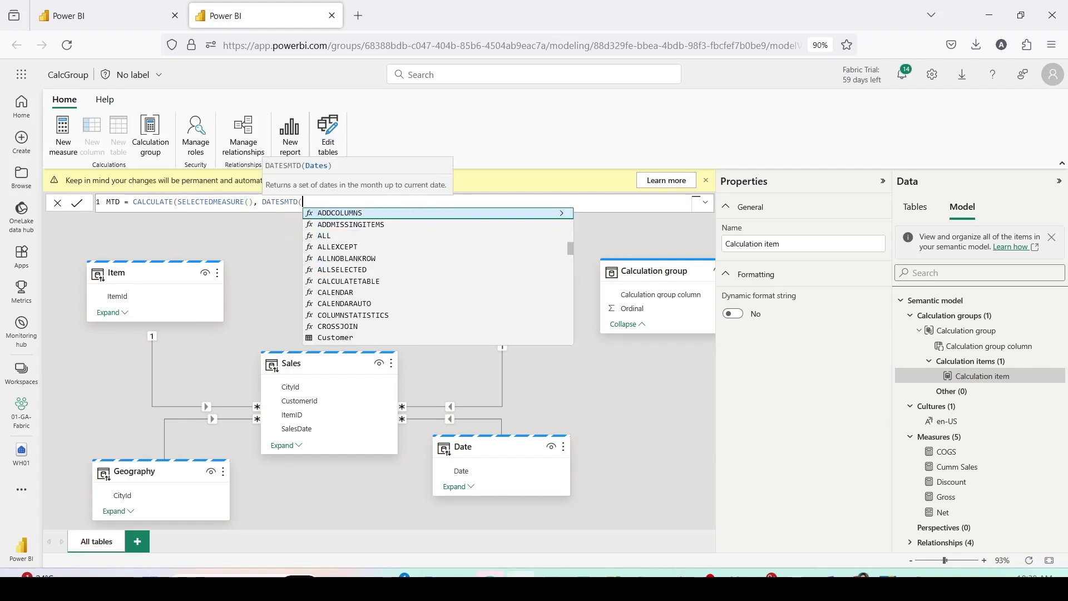
{"action": "type", "text": "Date"}
{"action": "key", "text": "Down"}
{"action": "key", "text": "Down"}
{"action": "key", "text": "Down"}
{"action": "key", "text": "Down"}
{"action": "key", "text": "Down"}
{"action": "key", "text": "Tab"}
{"action": "type", "text": ")"}
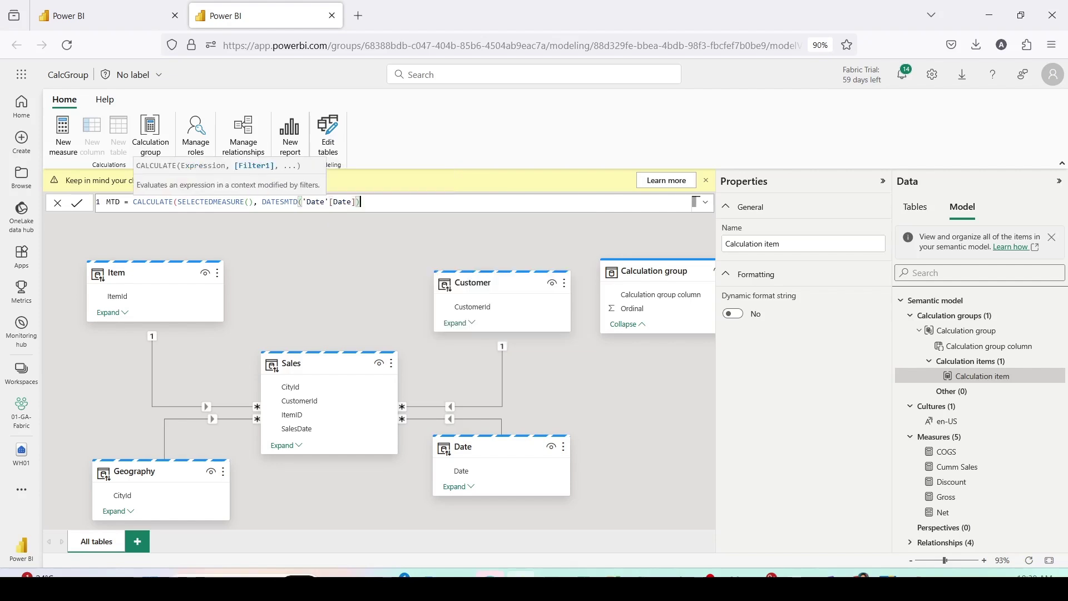
Copy the MTD item's formula text, add the missing closing parenthesis to CALCULATE and commit the calculation item
{"action": "key", "text": "ctrl+a"}
{"action": "key", "text": "ctrl+c"}
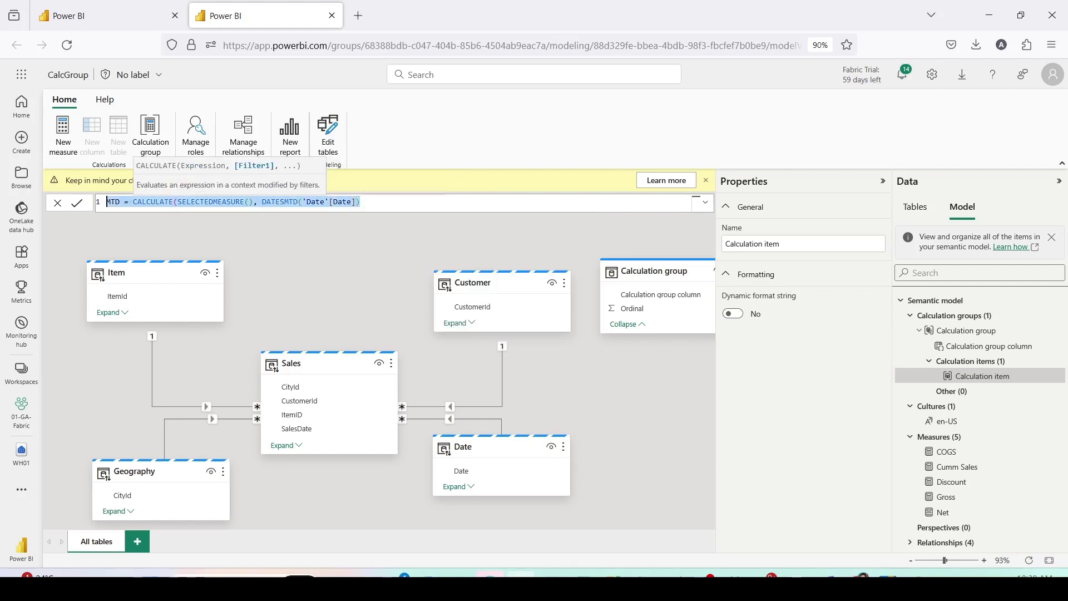
{"action": "key", "text": "Right"}
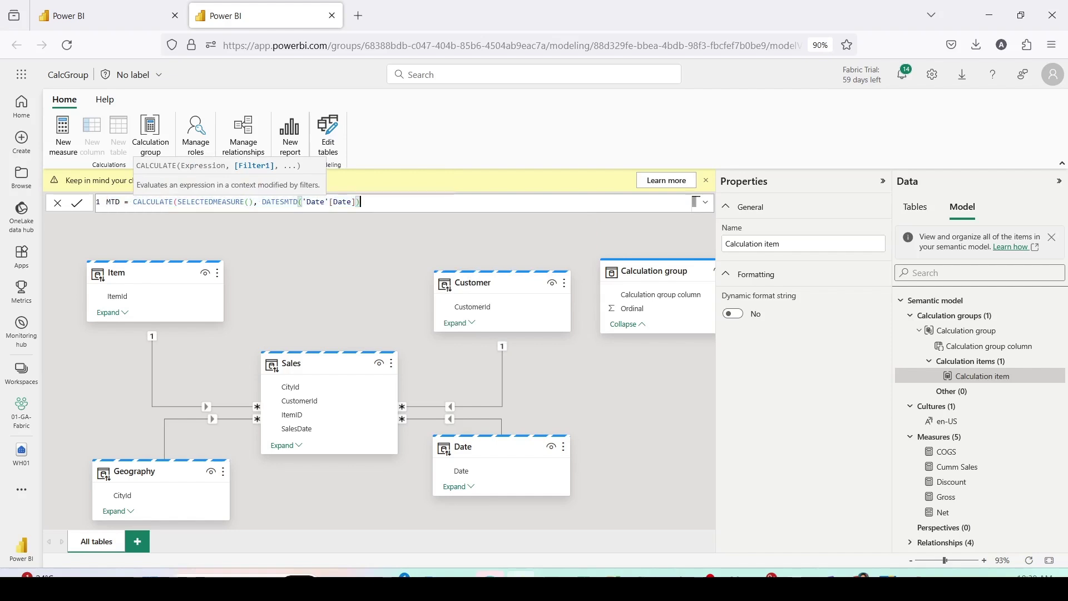
{"action": "type", "text": ")"}
{"action": "key", "text": "Return"}
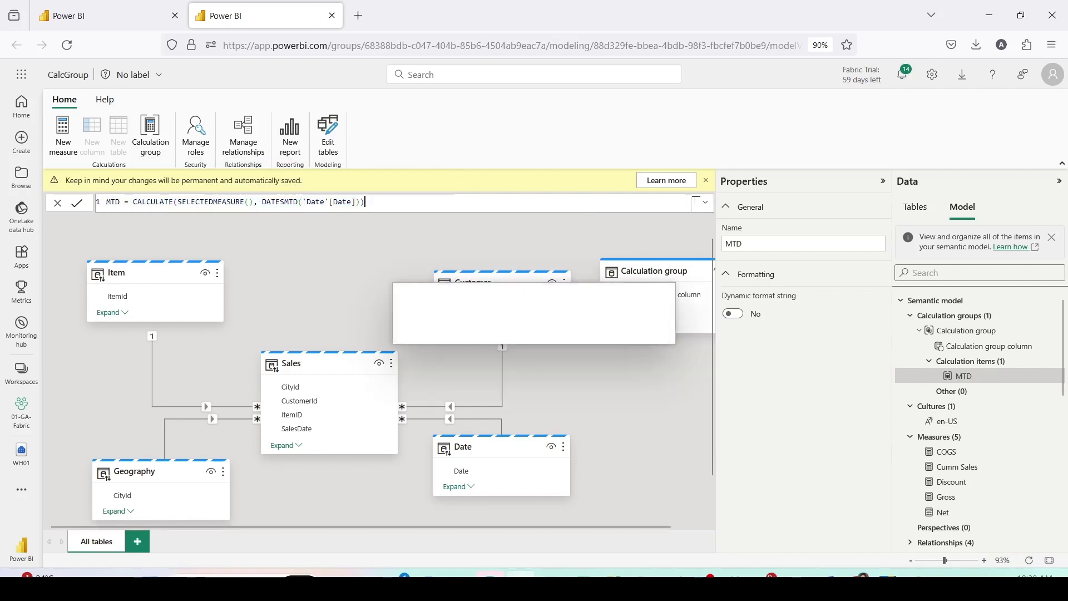
Add a second calculation item to the calculation group from the copied MTD formula and rename it QTD
{"action": "left_click", "coordinate": [982, 366]}
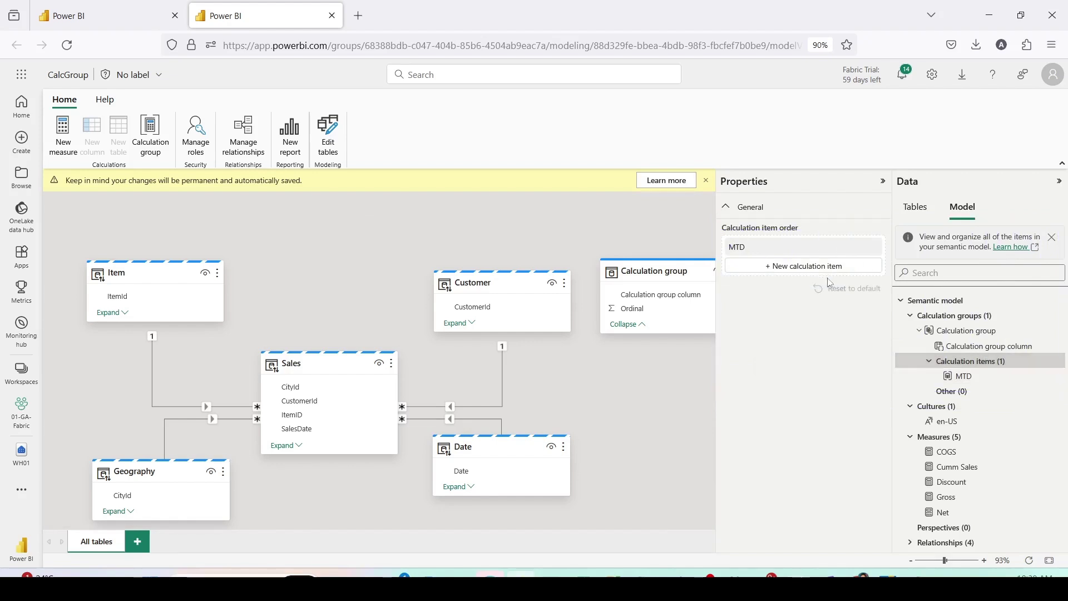
{"action": "left_click", "coordinate": [816, 266]}
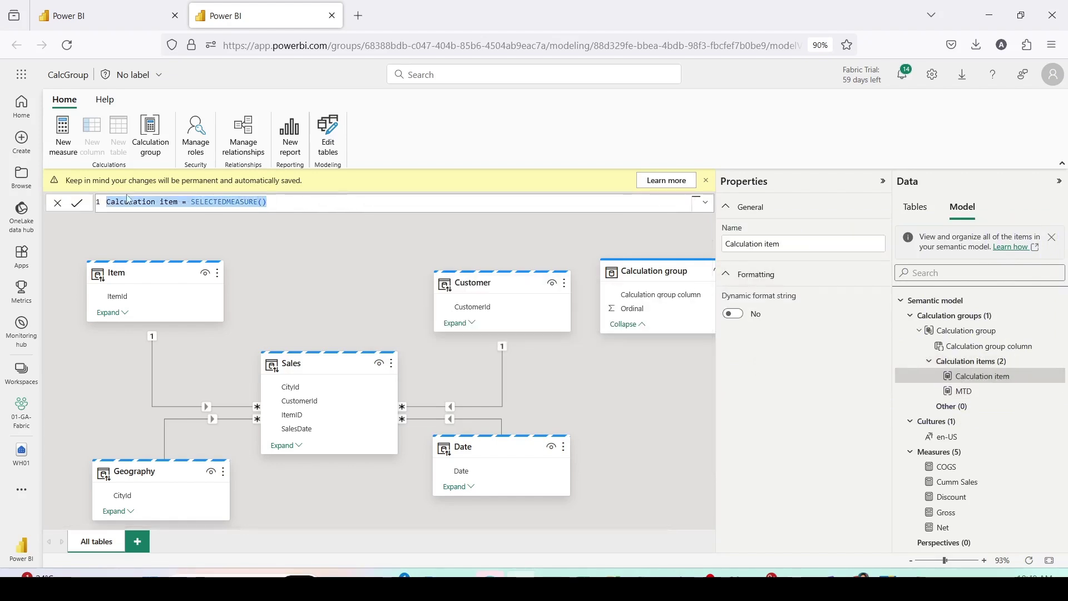
{"action": "key", "text": "ctrl+v"}
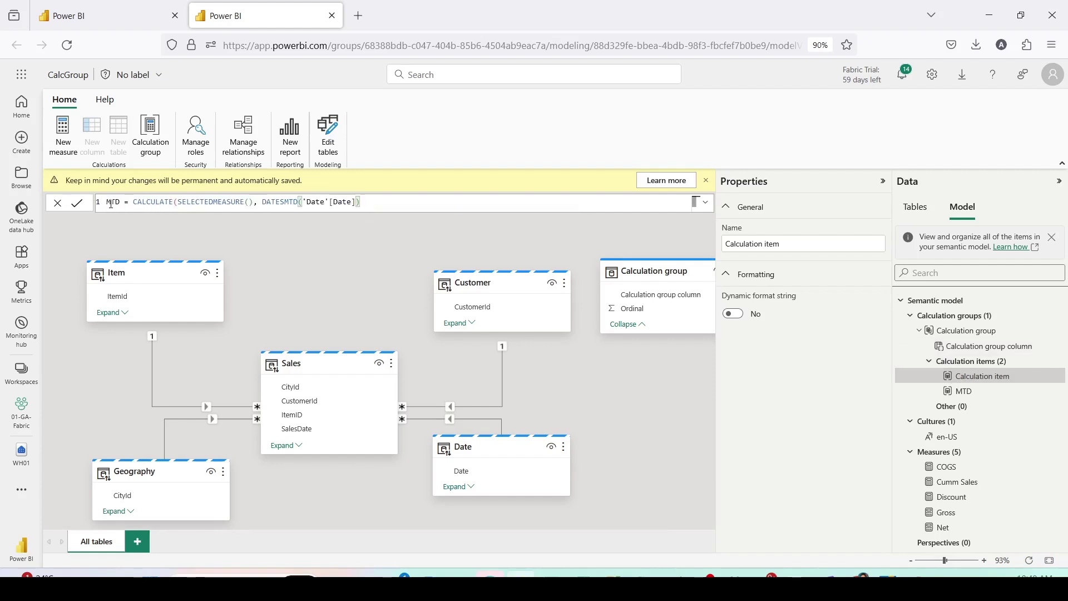
{"action": "left_click", "coordinate": [111, 202]}
{"action": "key", "text": "BackSpace"}
{"action": "type", "text": "Q"}
Change the QTD item's date function to DATESQTD, close the CALCULATE parenthesis and commit the item
{"action": "left_click", "coordinate": [286, 202]}
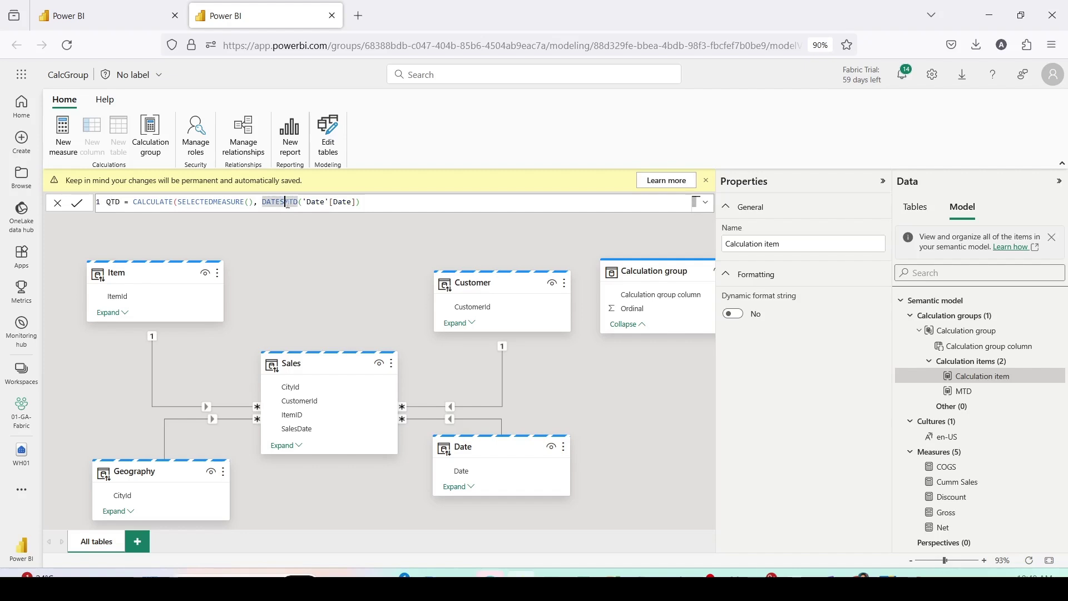
{"action": "key", "text": "BackSpace"}
{"action": "type", "text": "Q"}
{"action": "left_click", "coordinate": [386, 202]}
{"action": "type", "text": ")"}
{"action": "key", "text": "Return"}
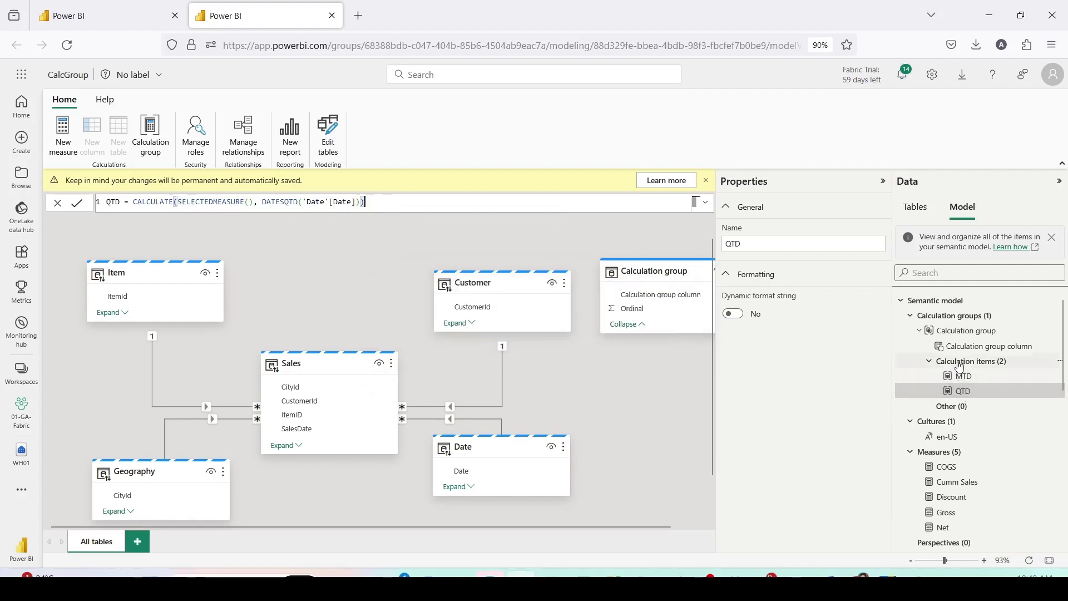
Add the calculation item YTD = CALCULATE(SELECTEDMEASURE(), DATESYTD('Date'[Date])), reusing the copied MTD formula
{"action": "left_click", "coordinate": [959, 364]}
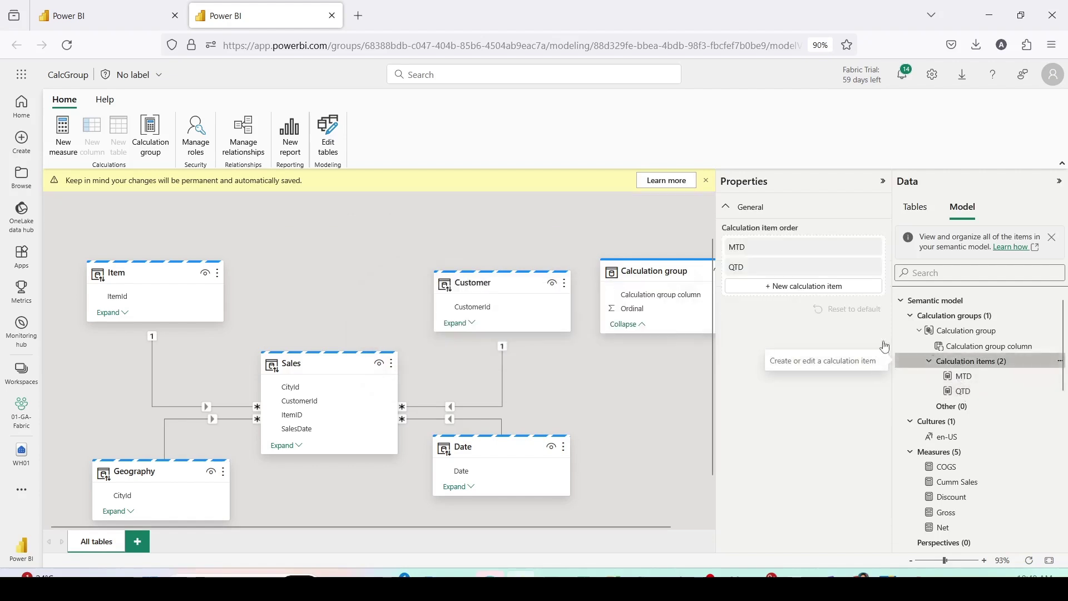
{"action": "left_click", "coordinate": [785, 287]}
{"action": "key", "text": "ctrl+a"}
{"action": "key", "text": "ctrl+v"}
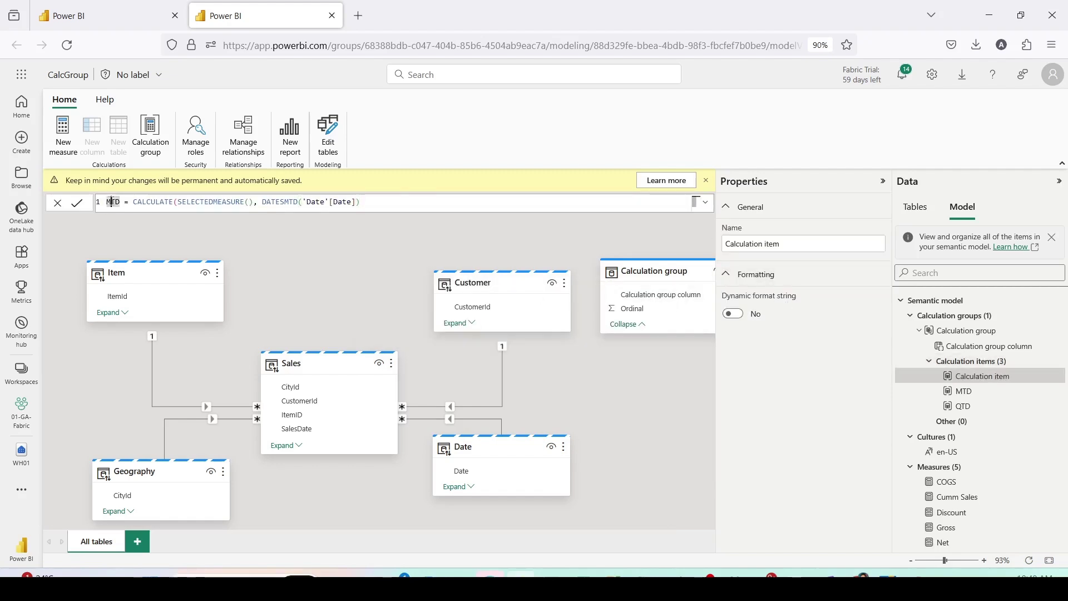
{"action": "type", "text": "Y"}
{"action": "left_click_drag", "start_coordinate": [294, 202], "coordinate": [287, 201]}
{"action": "type", "text": "Y"}
{"action": "left_click", "coordinate": [383, 204]}
{"action": "type", "text": ")"}
{"action": "key", "text": "Return"}
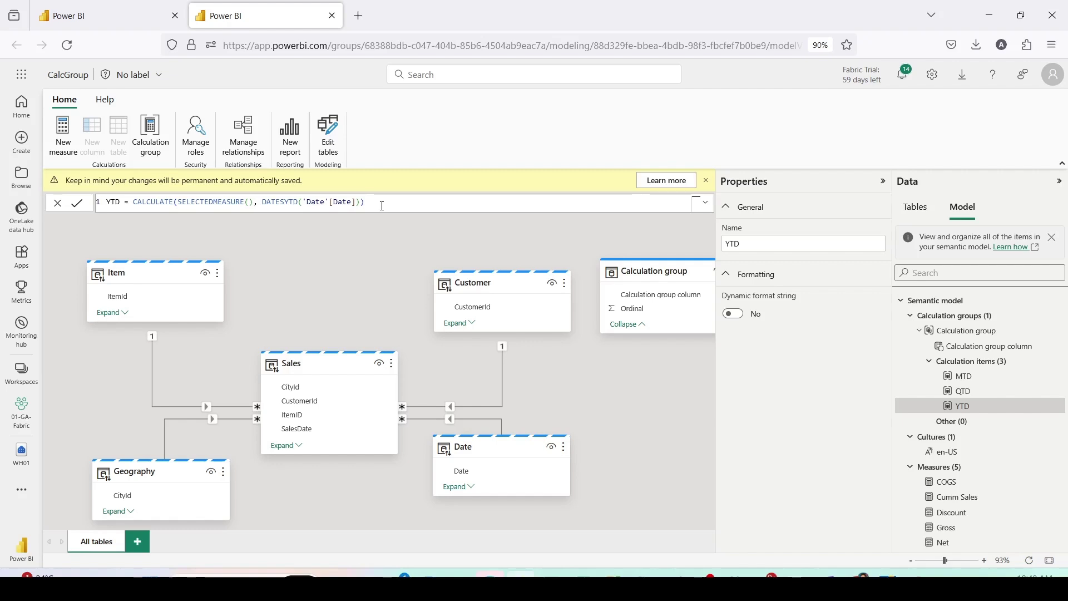
Create a second calculation group and name its first calculation item Gross
{"action": "left_click", "coordinate": [970, 316]}
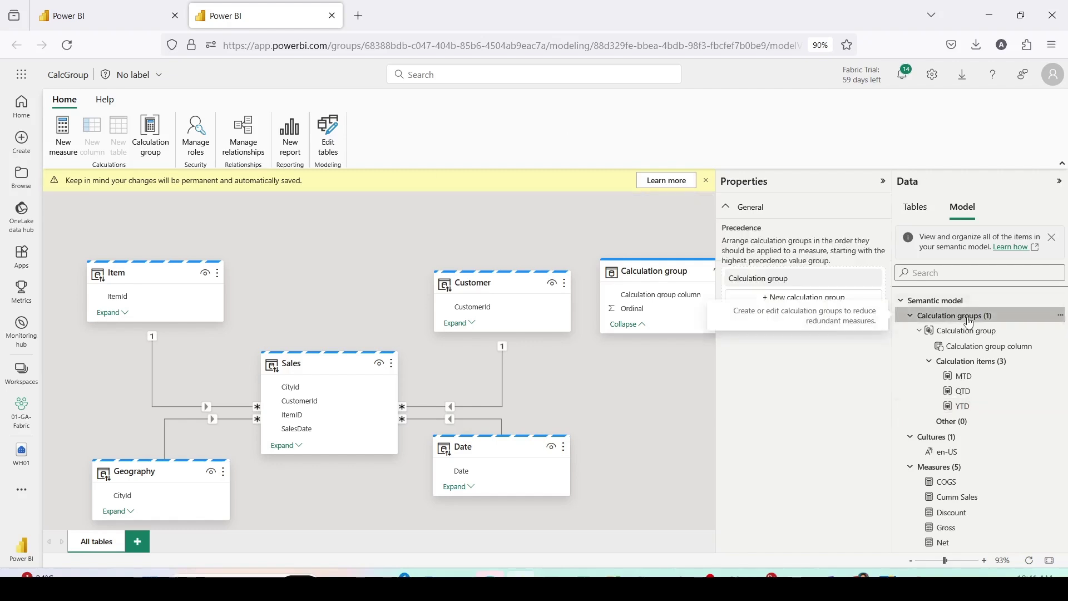
{"action": "left_click", "coordinate": [814, 300]}
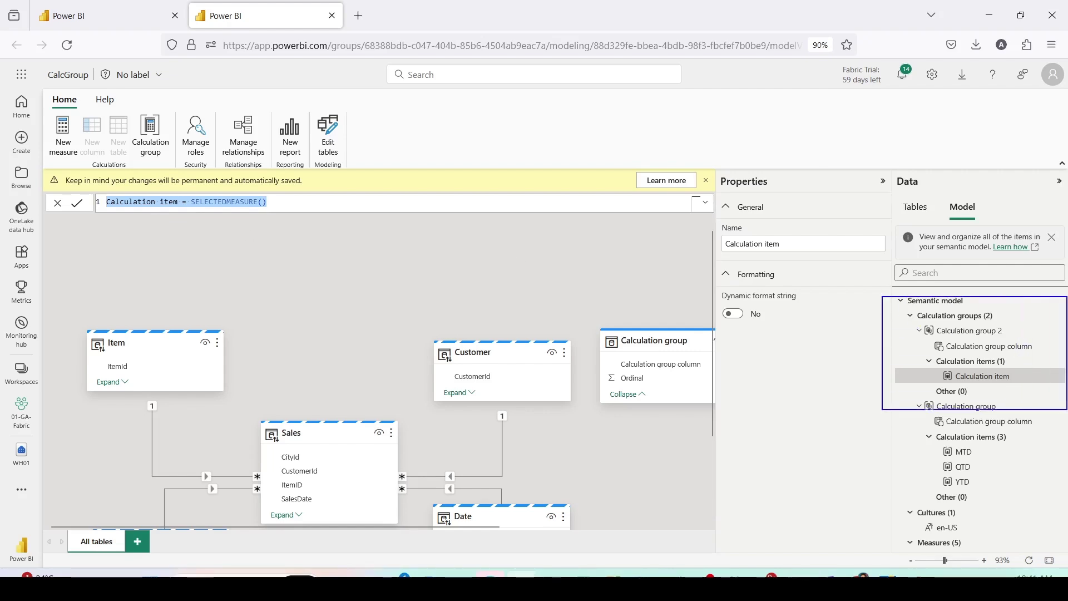
{"action": "left_click_drag", "start_coordinate": [941, 366], "coordinate": [1050, 383]}
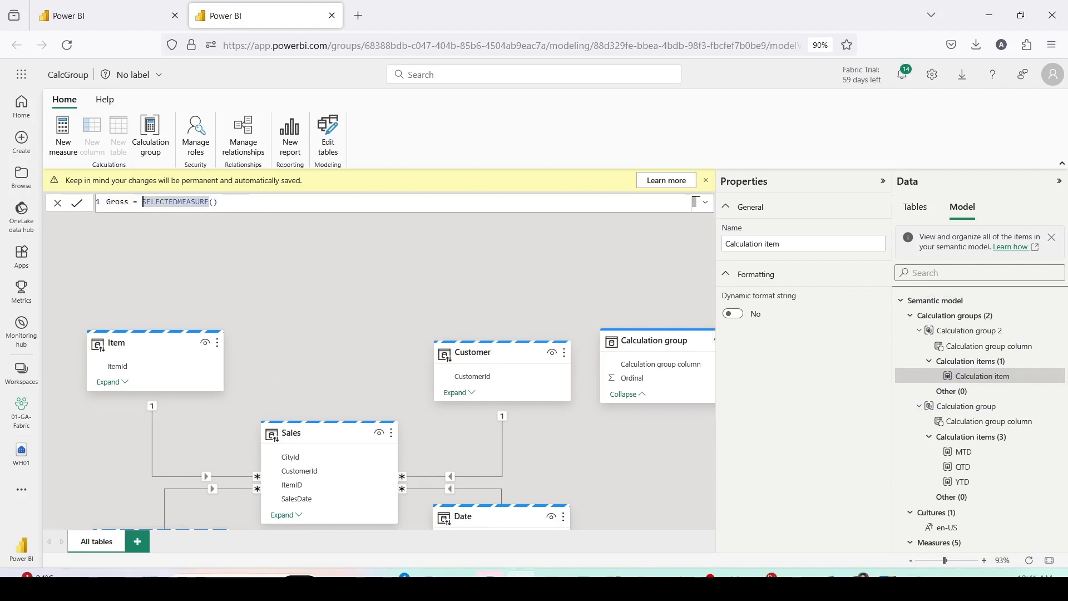
Replace SELECTEDMEASURE() in the Gross item with the [Gross] measure and commit the calculation item
{"action": "left_click_drag", "start_coordinate": [142, 202], "coordinate": [219, 202]}
{"action": "key", "text": "BackSpace"}
{"action": "type", "text": "["}
{"action": "key", "text": "Down"}
{"action": "key", "text": "Down"}
{"action": "key", "text": "Down"}
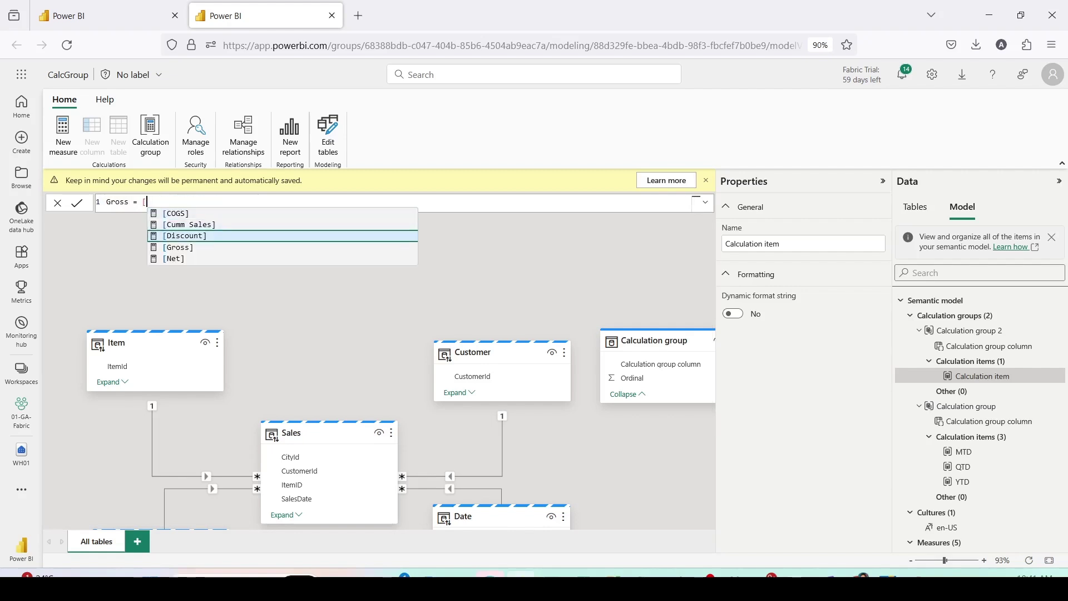
{"action": "key", "text": "Tab"}
{"action": "key", "text": "Return"}
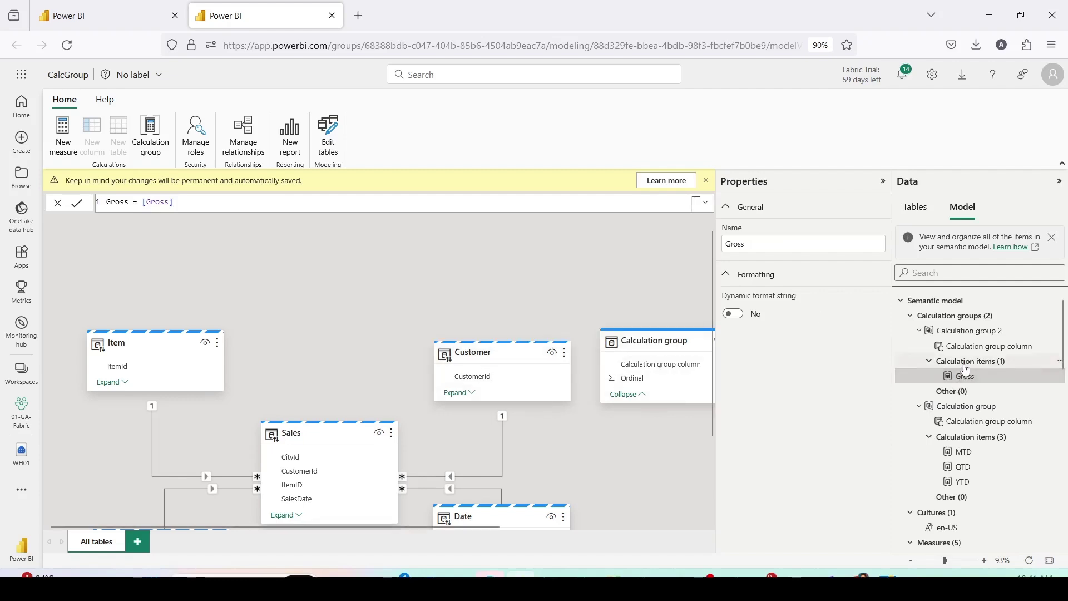
Add a calculation item COGS = [COGS] to the second calculation group
{"action": "left_click", "coordinate": [966, 363]}
{"action": "left_click", "coordinate": [816, 265]}
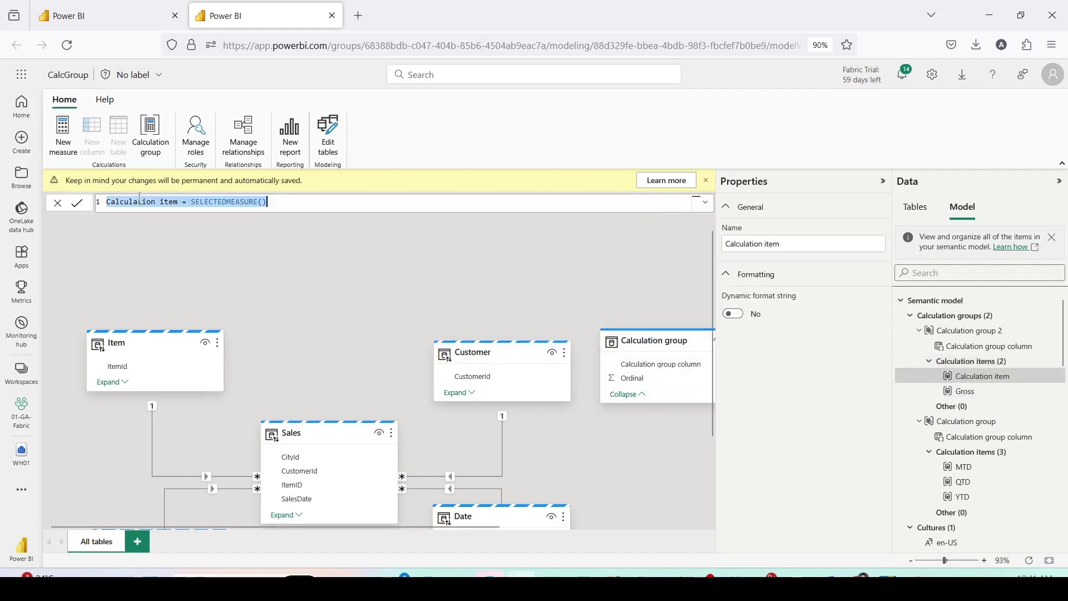
{"action": "left_click_drag", "start_coordinate": [106, 201], "coordinate": [211, 201]}
{"action": "key", "text": "BackSpace"}
{"action": "type", "text": "COGS"}
{"action": "key", "text": "BackSpace"}
{"action": "type", "text": "[COGS]"}
{"action": "key", "text": "Return"}
Add a calculation item Discount = [Discount] to the second calculation group
{"action": "left_click", "coordinate": [804, 286]}
{"action": "left_click_drag", "start_coordinate": [181, 201], "coordinate": [97, 199]}
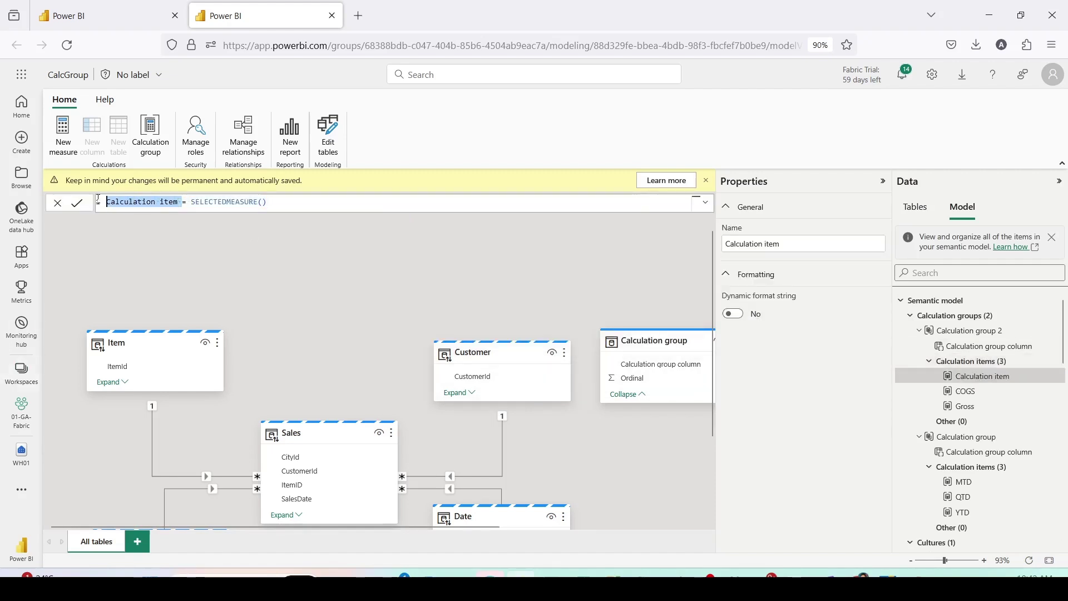
{"action": "type", "text": "Discount"}
{"action": "double_click", "coordinate": [117, 202]}
{"action": "left_click_drag", "start_coordinate": [151, 201], "coordinate": [229, 202]}
{"action": "key", "text": "BackSpace"}
{"action": "type", "text": "["}
{"action": "key", "text": "Down"}
{"action": "key", "text": "Down"}
{"action": "key", "text": "Tab"}
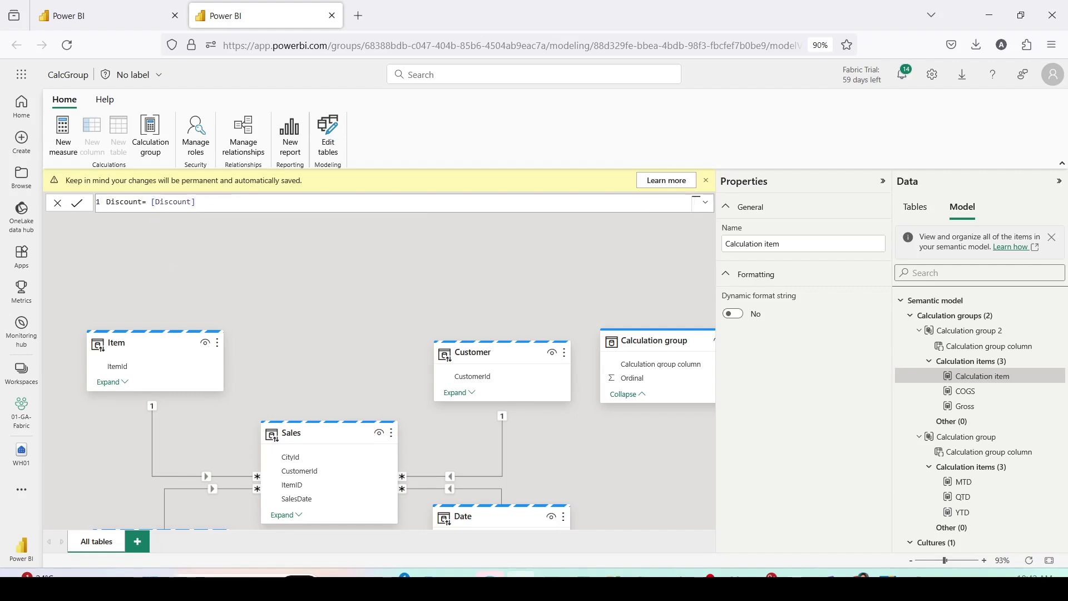
{"action": "key", "text": "Return"}
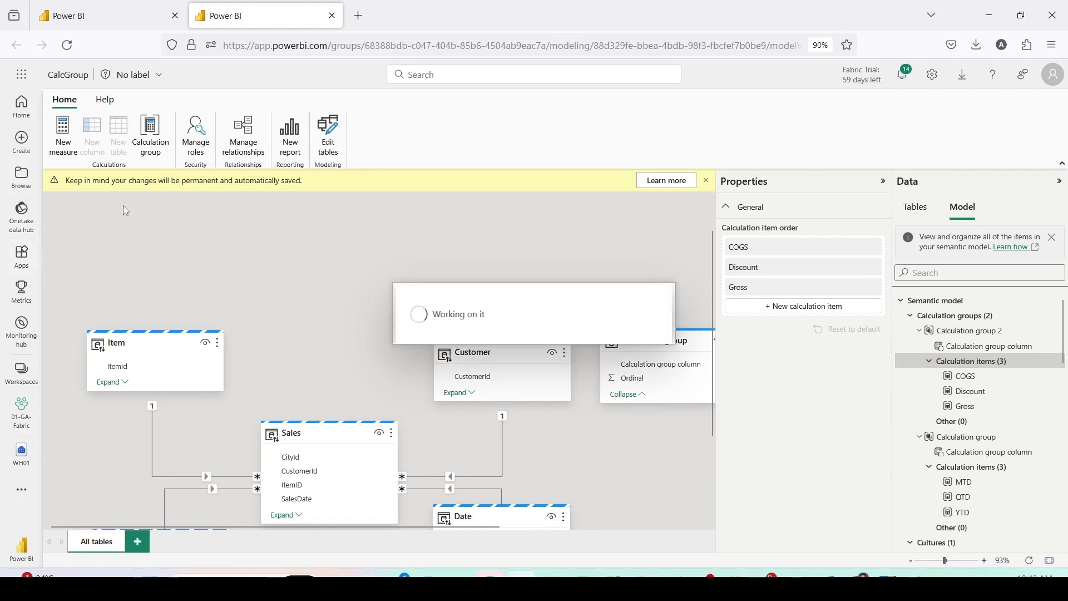
Add a calculation item Net = [Net] to the second calculation group
{"action": "left_click_drag", "start_coordinate": [180, 201], "coordinate": [75, 200]}
{"action": "key", "text": "BackSpace"}
{"action": "type", "text": "Net = SELECTEDMEASURE("}
{"action": "key", "text": "shift+End"}
{"action": "type", "text": "[Net]"}
{"action": "key", "text": "Return"}
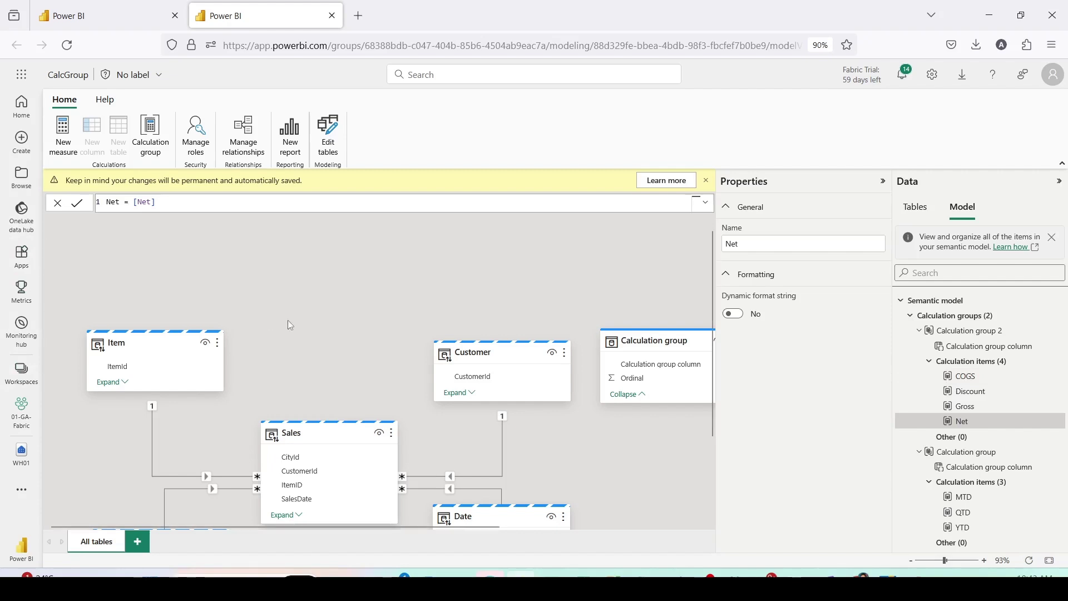
Switch to Power BI Desktop and start a connection to the Microsoft Fabric source Power BI semantic models
{"action": "left_click", "coordinate": [290, 136]}
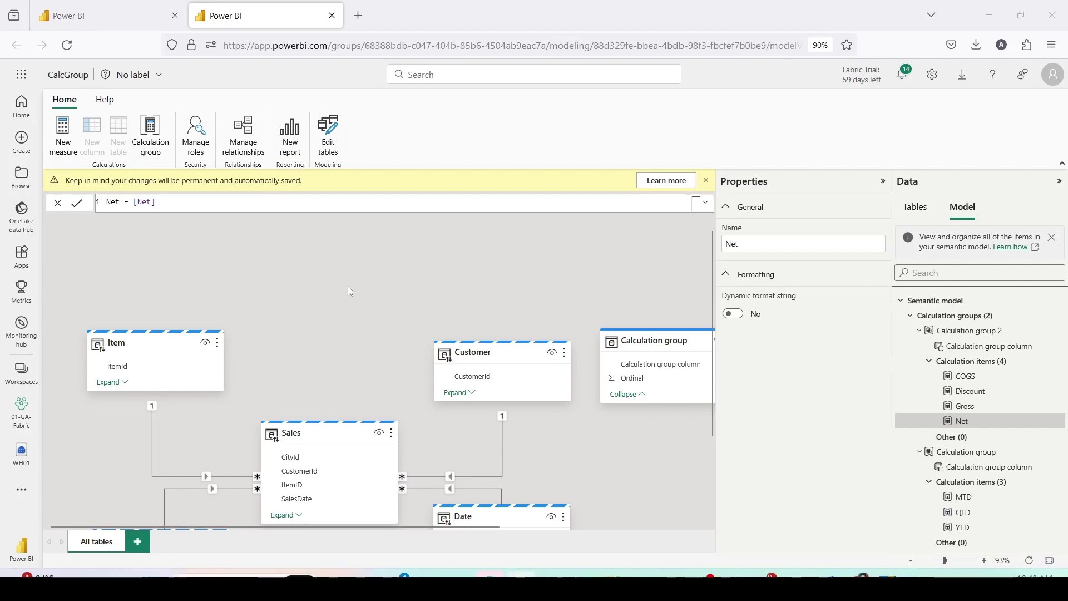
{"action": "key", "text": "alt+Tab"}
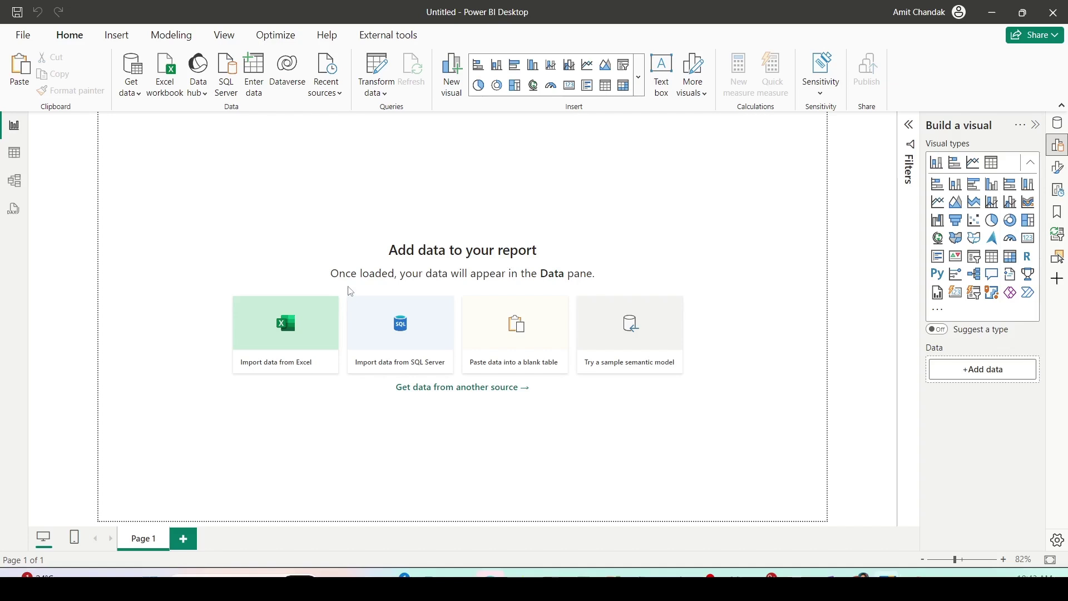
{"action": "left_click_drag", "start_coordinate": [843, 1], "coordinate": [1060, 32]}
{"action": "left_click", "coordinate": [131, 81]}
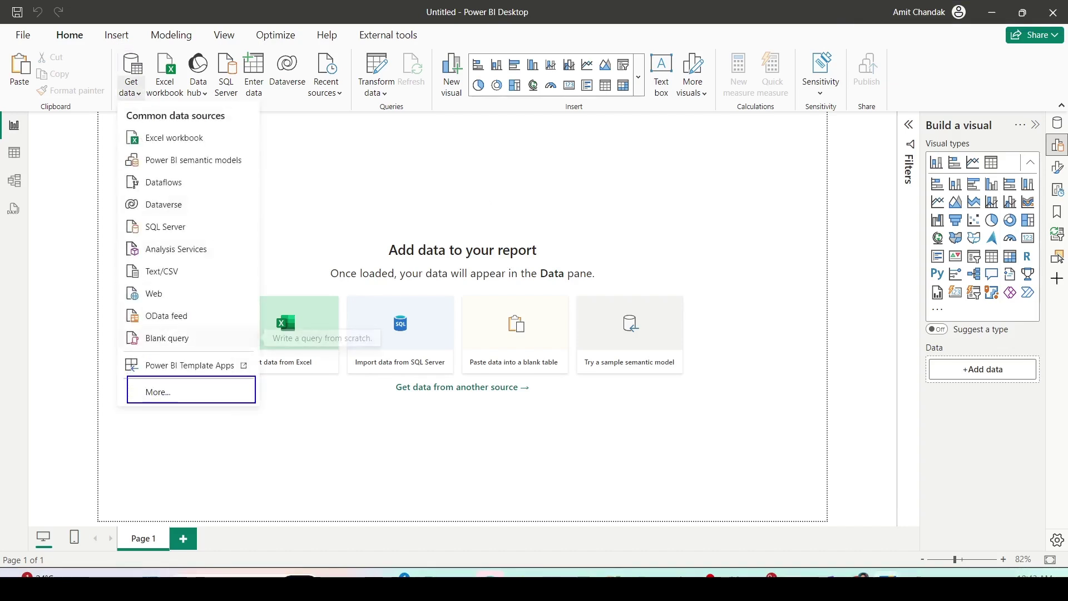
{"action": "left_click", "coordinate": [180, 394]}
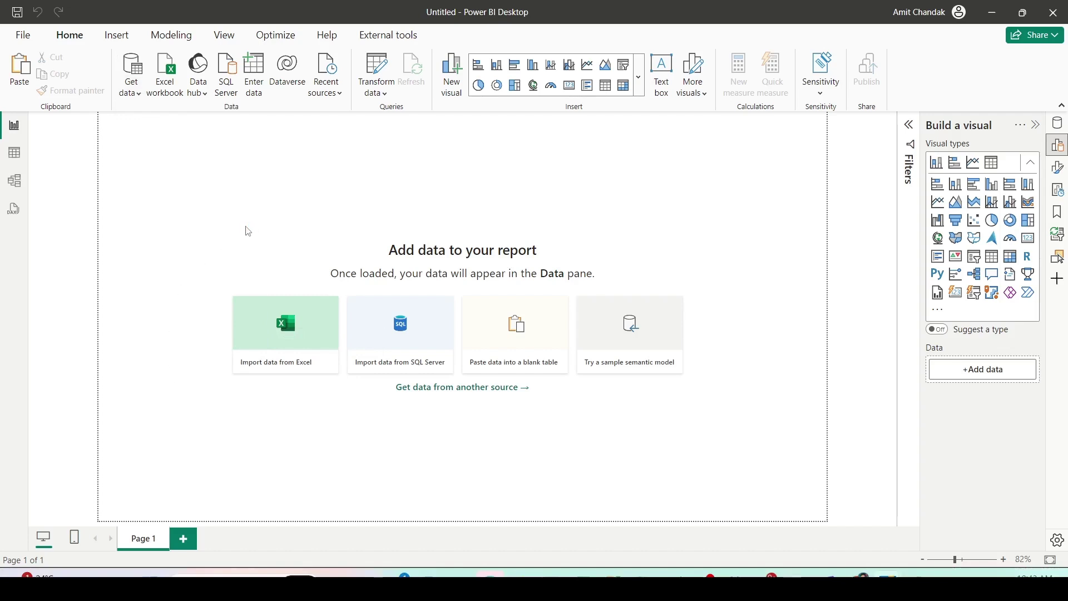
{"action": "left_click", "coordinate": [342, 210]}
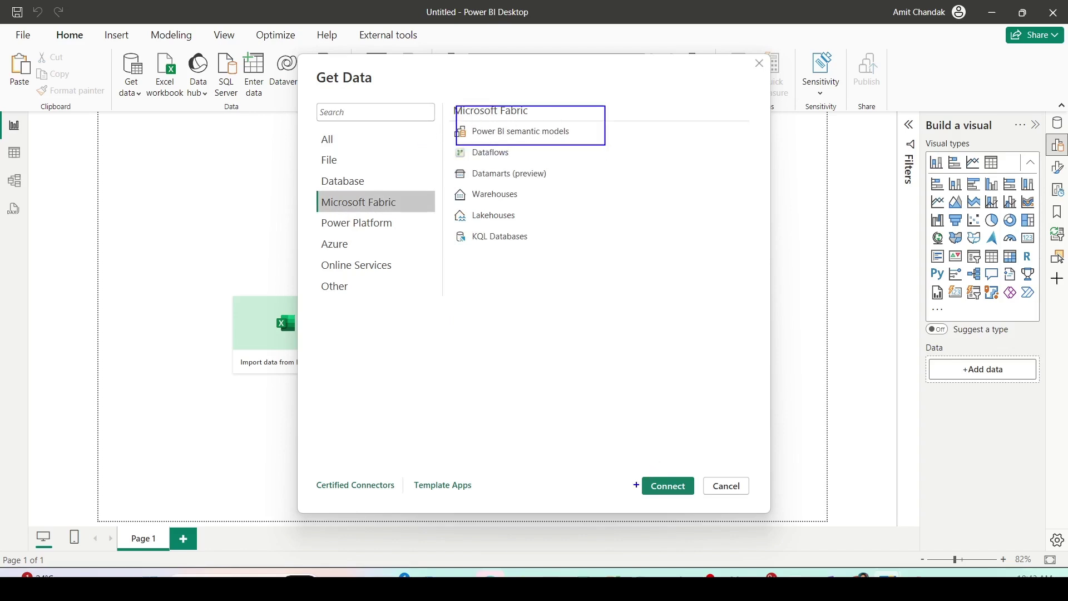
{"action": "left_click_drag", "start_coordinate": [631, 472], "coordinate": [694, 498]}
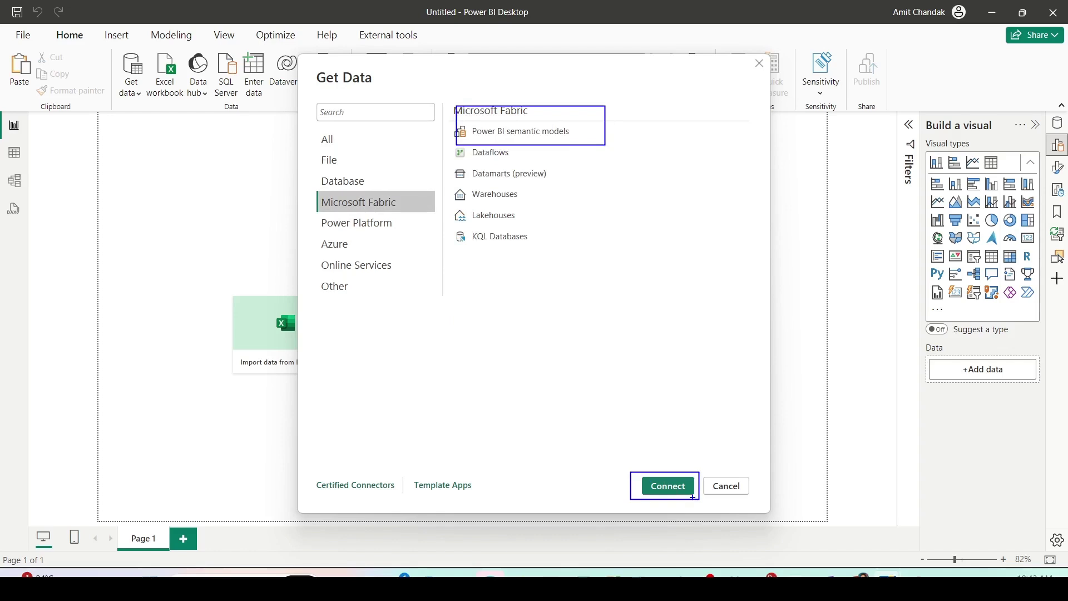
{"action": "left_click", "coordinate": [689, 493]}
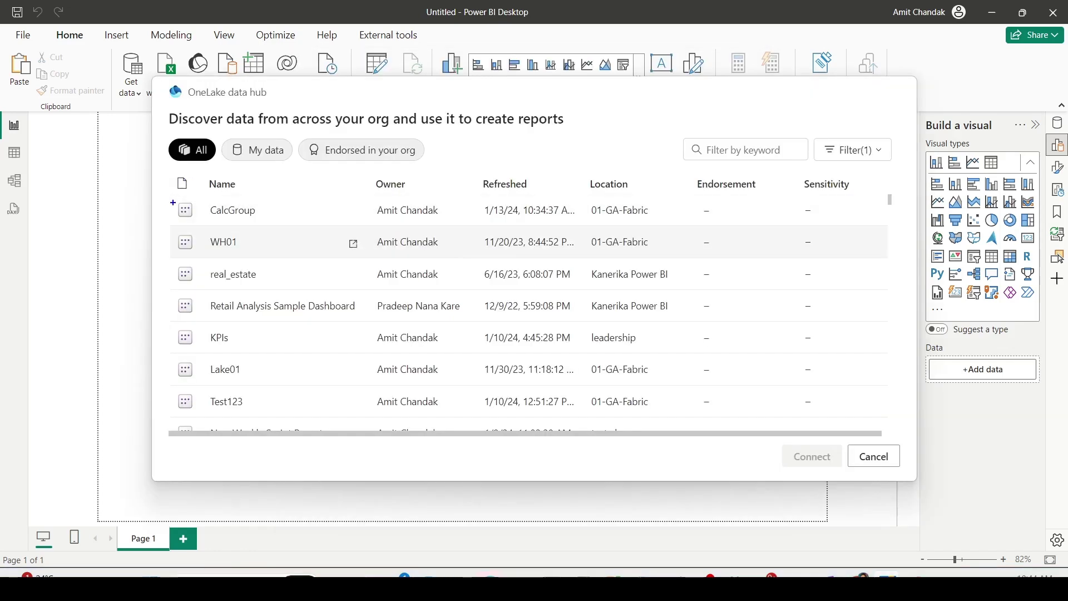
Connect the report to the CalcGroup semantic model in the 01-GA-Fabric workspace
{"action": "mouse_move", "coordinate": [173, 203]}
{"action": "left_mouse_down"}
{"action": "mouse_move", "coordinate": [712, 239]}
{"action": "mouse_move", "coordinate": [891, 231]}
{"action": "left_mouse_up"}
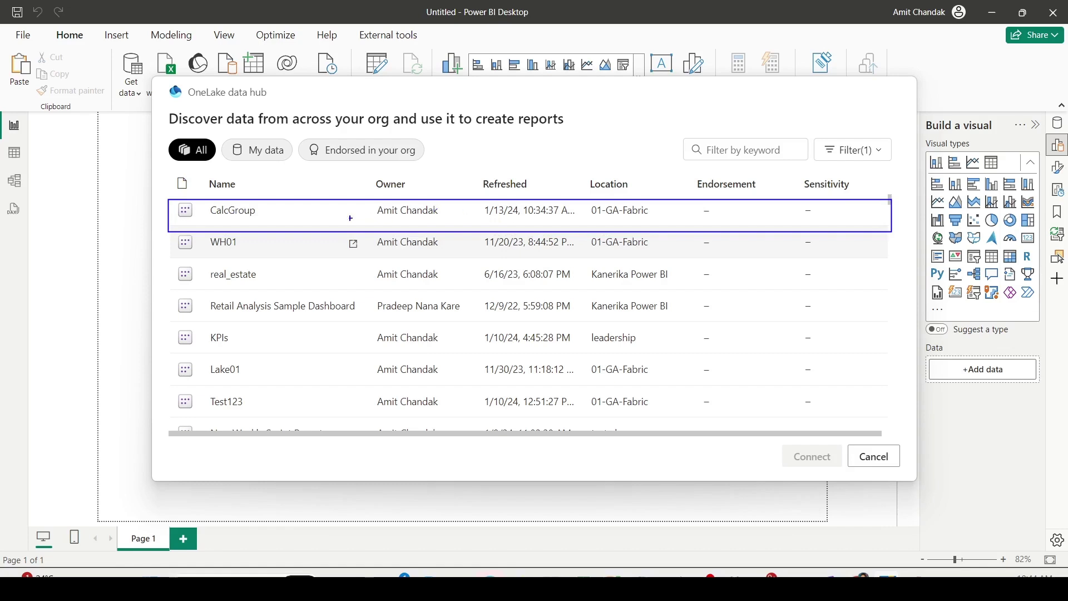
{"action": "key", "text": "Escape"}
{"action": "left_click", "coordinate": [237, 219]}
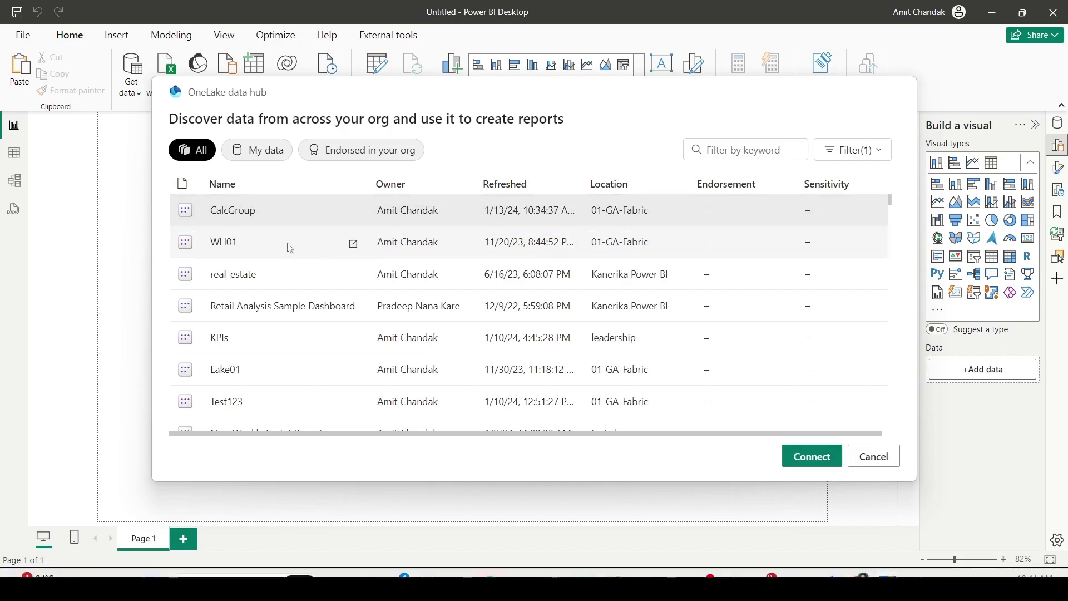
{"action": "left_click_drag", "start_coordinate": [779, 442], "coordinate": [843, 470]}
{"action": "key", "text": "Escape"}
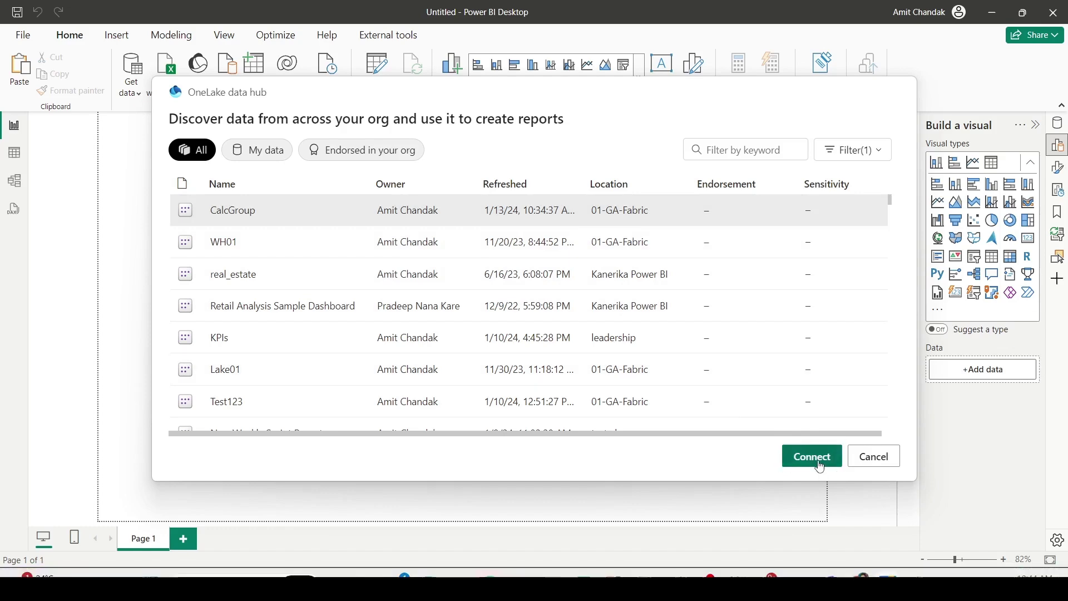
{"action": "left_click", "coordinate": [818, 457]}
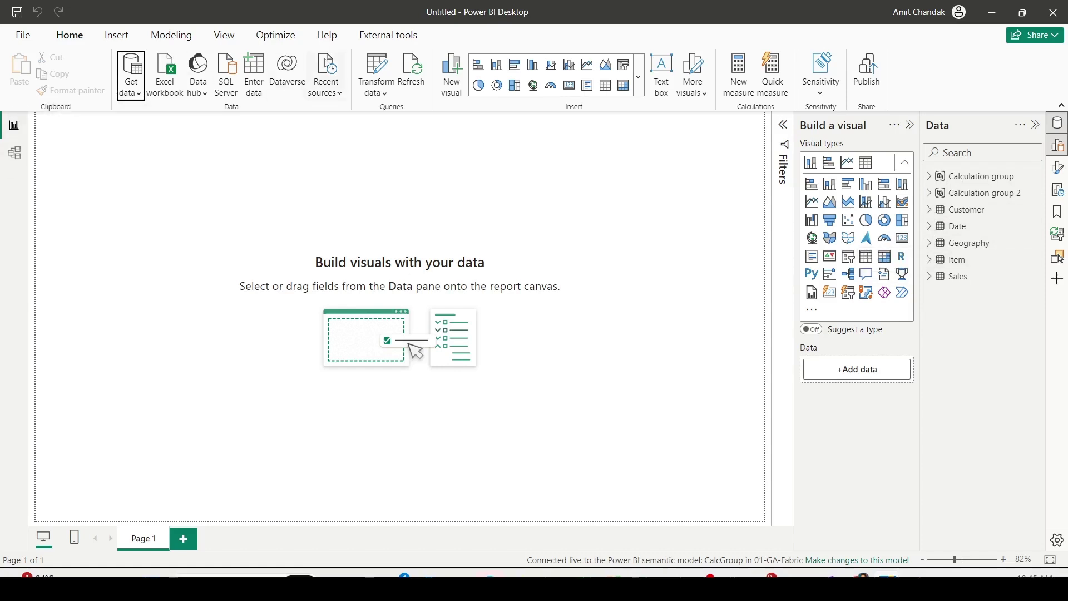
Import the custom report theme Org Theme1.json from the Data folder of Power Bi End to End
{"action": "left_click", "coordinate": [224, 35]}
{"action": "left_click", "coordinate": [330, 92]}
{"action": "scroll", "coordinate": [107, 454], "scroll_direction": "down", "scroll_amount": 1}
{"action": "left_click", "coordinate": [107, 454]}
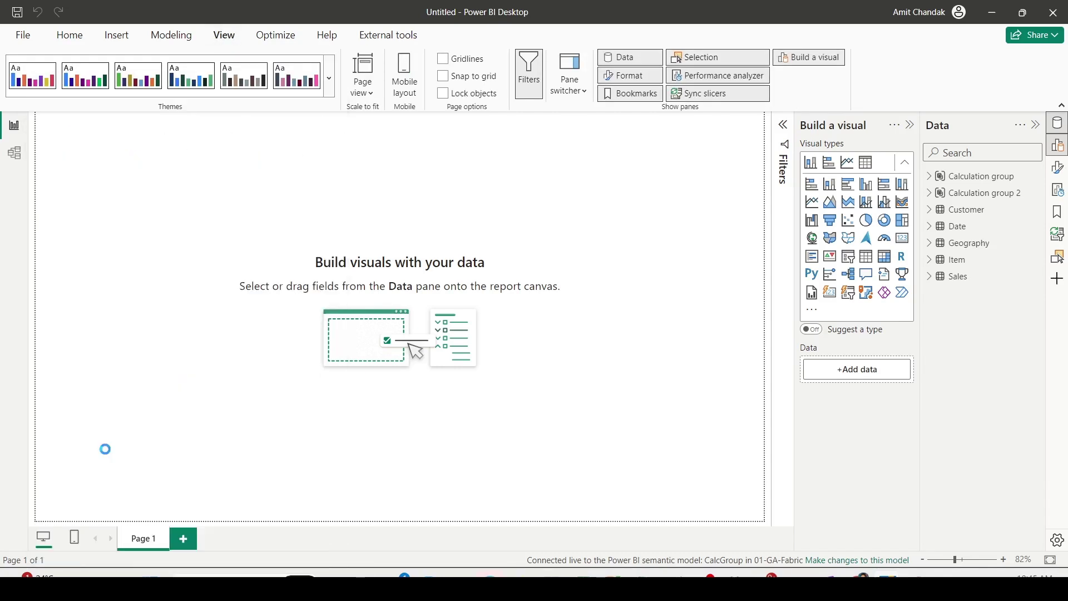
{"action": "scroll", "coordinate": [95, 220], "scroll_direction": "down", "scroll_amount": 2}
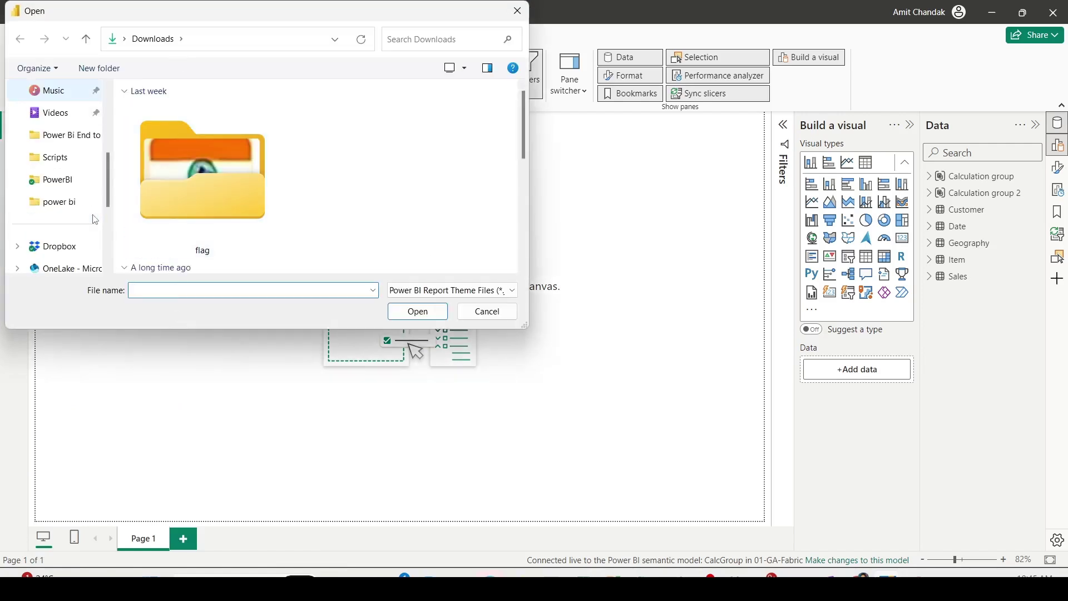
{"action": "left_click", "coordinate": [64, 135]}
{"action": "double_click", "coordinate": [162, 123]}
{"action": "left_click", "coordinate": [172, 157]}
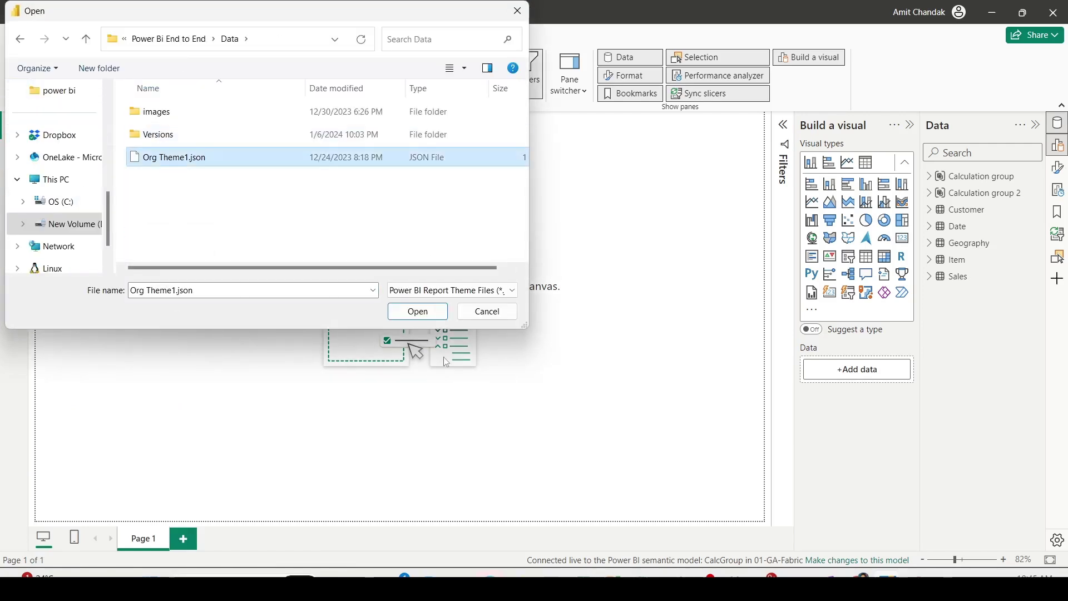
{"action": "key", "text": "Return"}
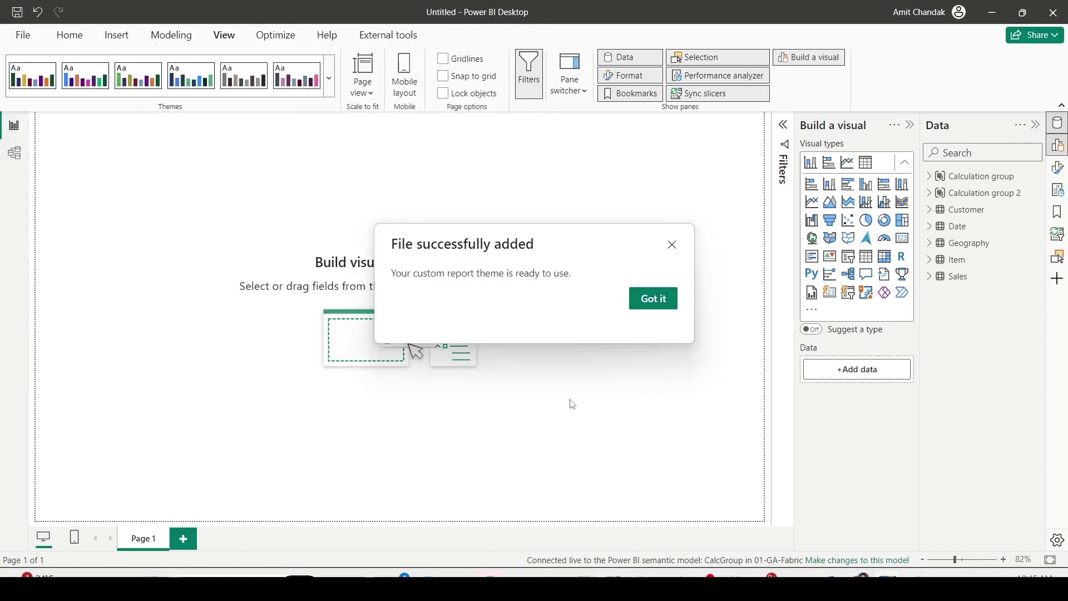
{"action": "left_click", "coordinate": [651, 307]}
Add a slicer on the Date table's MonthYear field along the page's right edge, narrowed and stretched to the full page height
{"action": "left_click", "coordinate": [850, 257]}
{"action": "left_click_drag", "start_coordinate": [78, 236], "coordinate": [668, 234]}
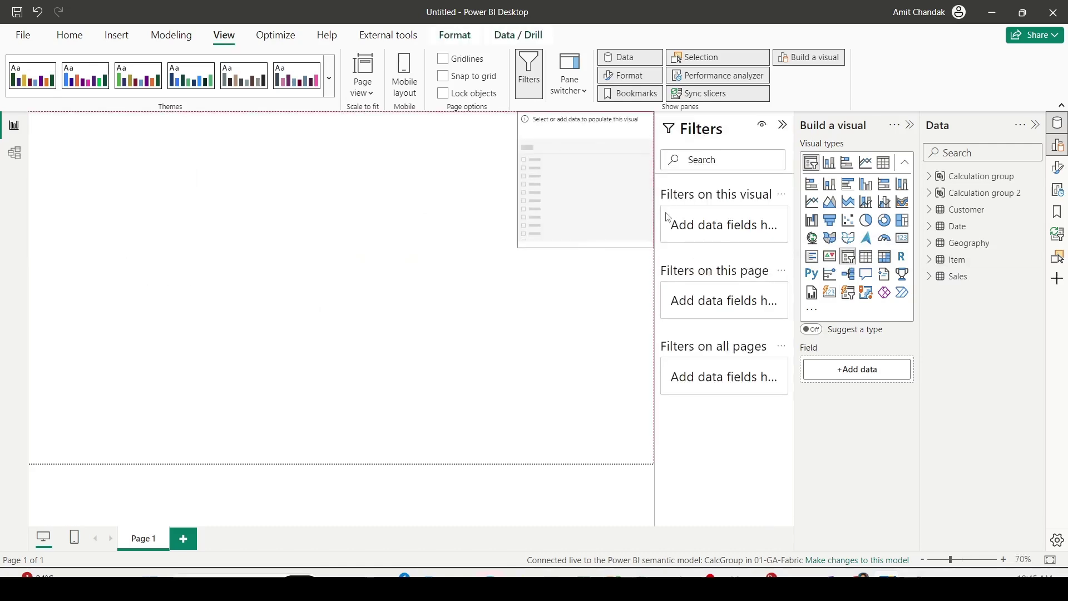
{"action": "left_click", "coordinate": [929, 276]}
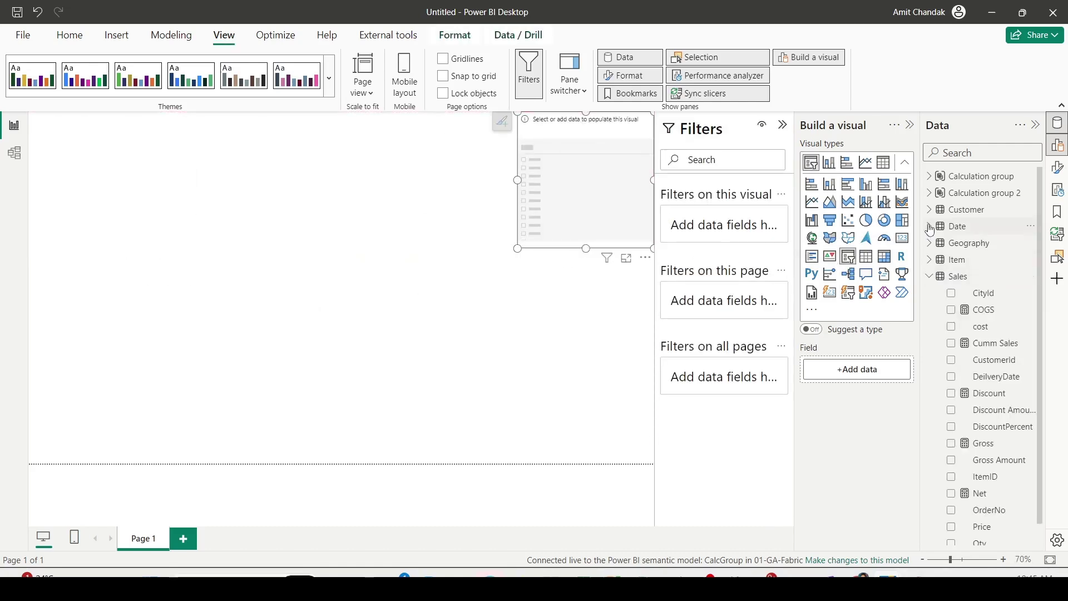
{"action": "left_click", "coordinate": [930, 226]}
{"action": "scroll", "coordinate": [982, 306], "scroll_direction": "down", "scroll_amount": 5}
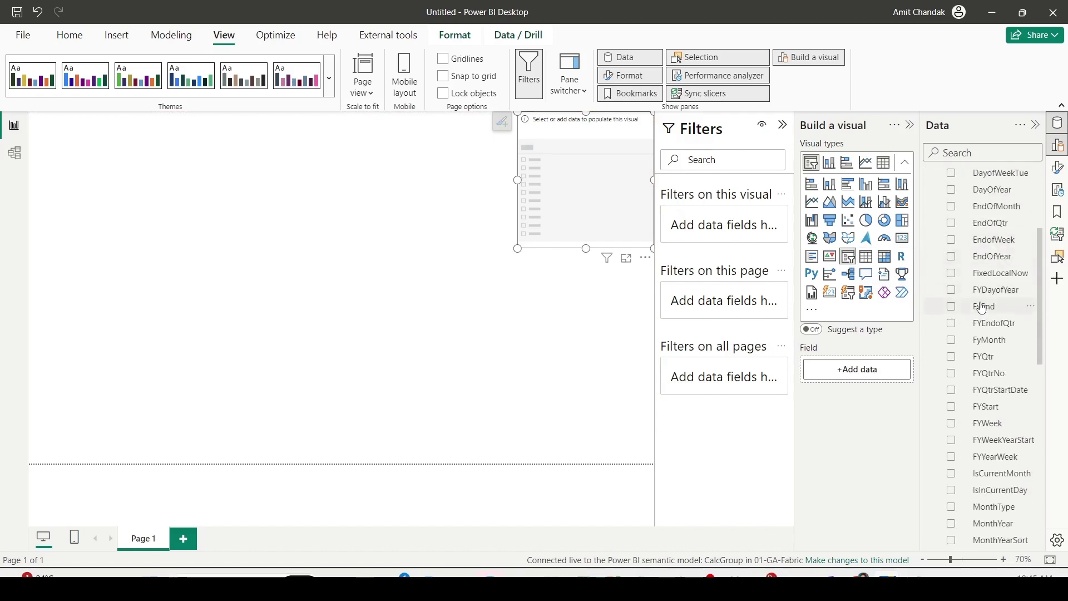
{"action": "scroll", "coordinate": [982, 307], "scroll_direction": "down", "scroll_amount": 4}
{"action": "left_click_drag", "start_coordinate": [993, 352], "coordinate": [562, 144]}
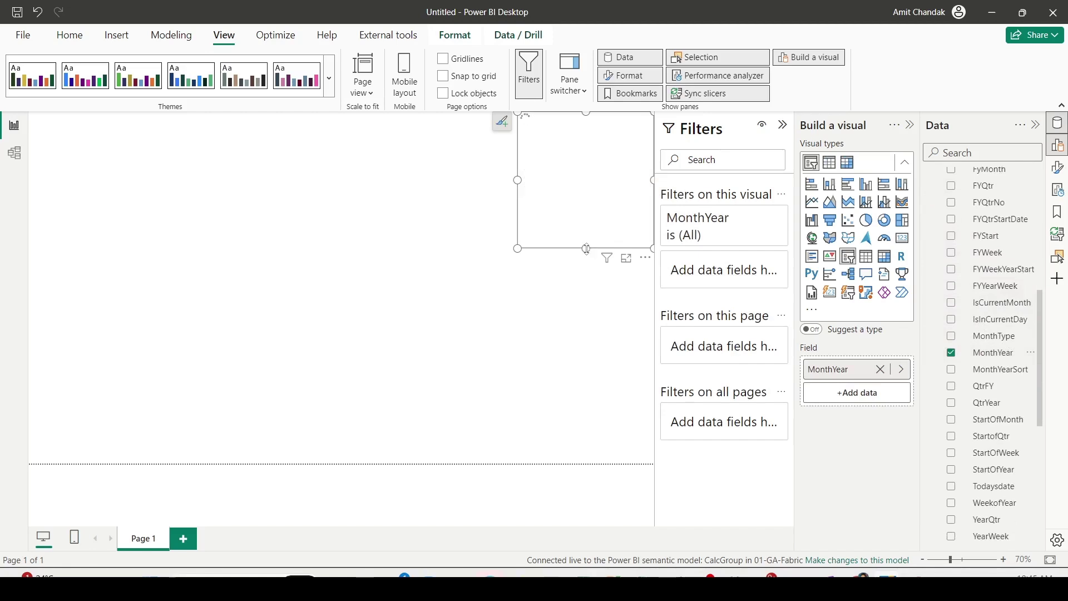
{"action": "left_click_drag", "start_coordinate": [587, 248], "coordinate": [595, 460]}
{"action": "left_click", "coordinate": [513, 286]}
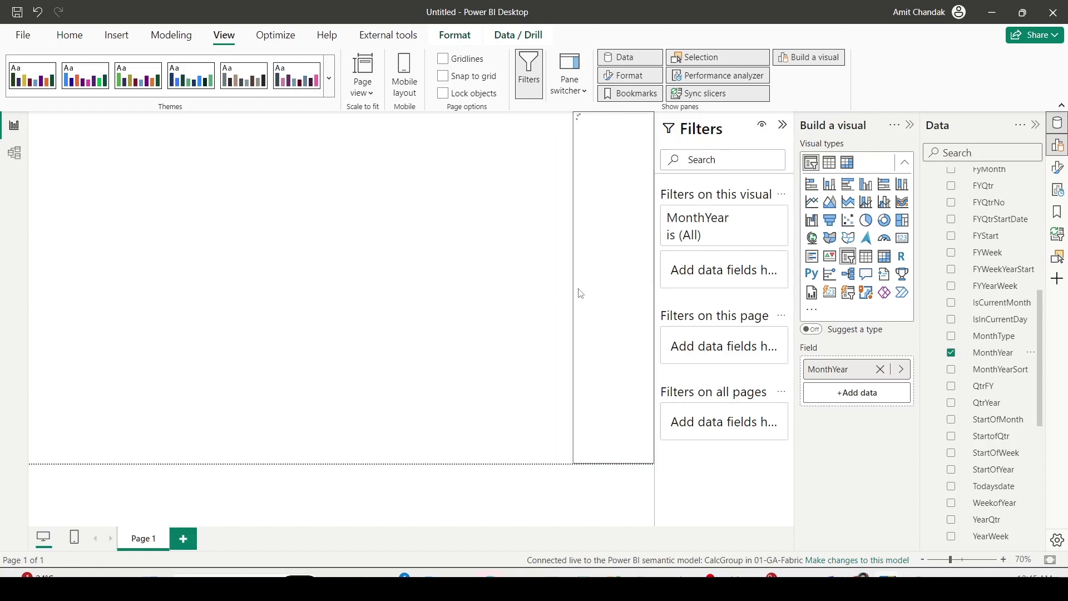
Add the Brand field from the Item table to the left side of the page as a new table visual
{"action": "scroll", "coordinate": [982, 334], "scroll_direction": "down", "scroll_amount": 5}
{"action": "left_click", "coordinate": [934, 300]}
{"action": "left_click", "coordinate": [929, 284]}
{"action": "left_click_drag", "start_coordinate": [980, 303], "coordinate": [118, 267]}
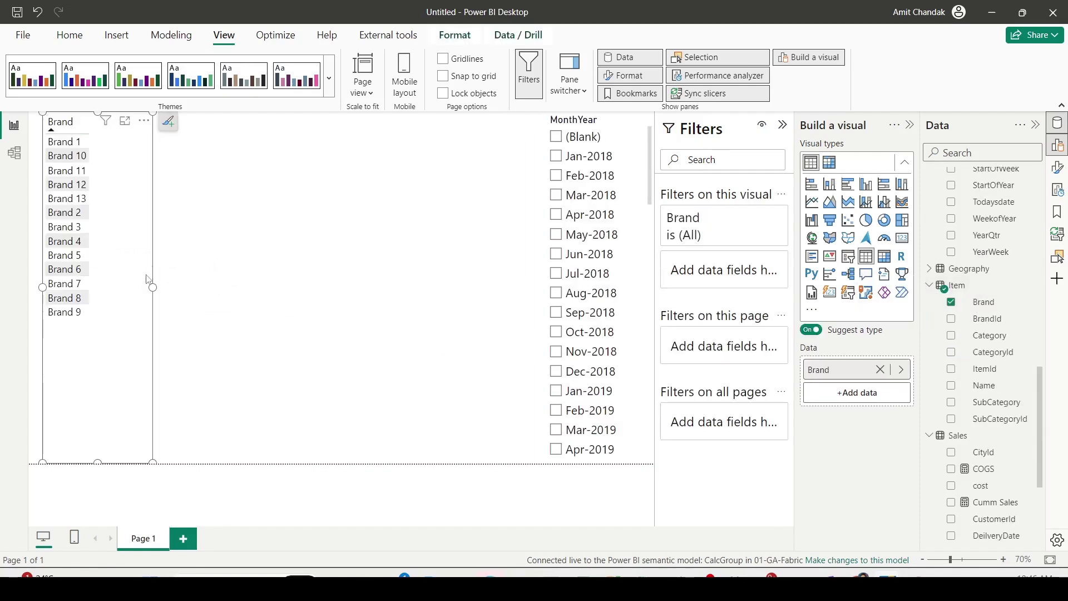
Resize the Brand table to leave space above it and widen it toward the page centre, and convert it to a matrix
{"action": "left_click_drag", "start_coordinate": [98, 114], "coordinate": [97, 191]}
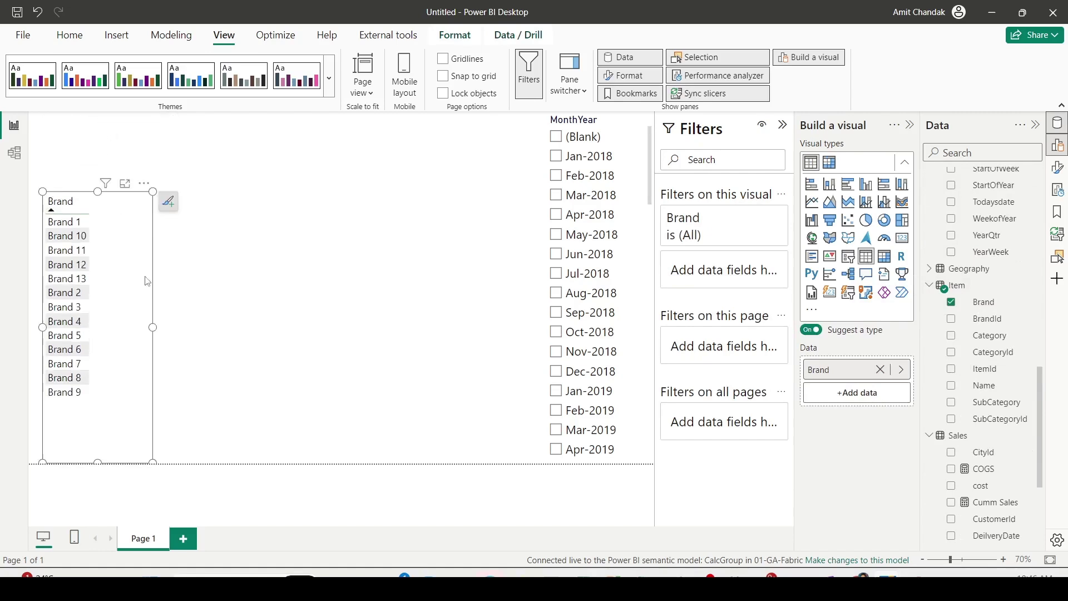
{"action": "left_click_drag", "start_coordinate": [155, 327], "coordinate": [396, 329]}
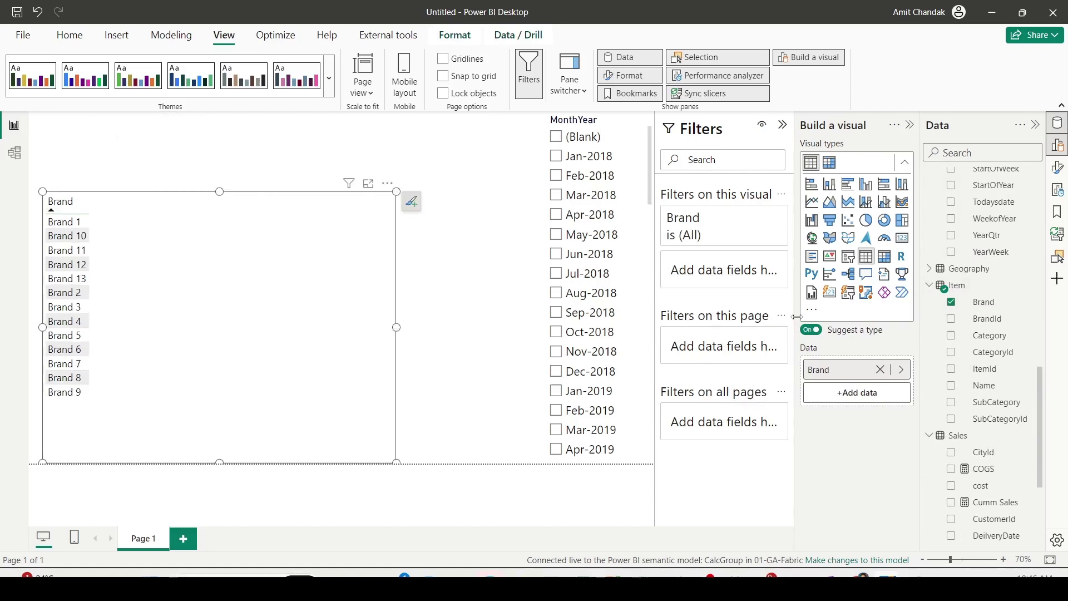
{"action": "left_click", "coordinate": [885, 257]}
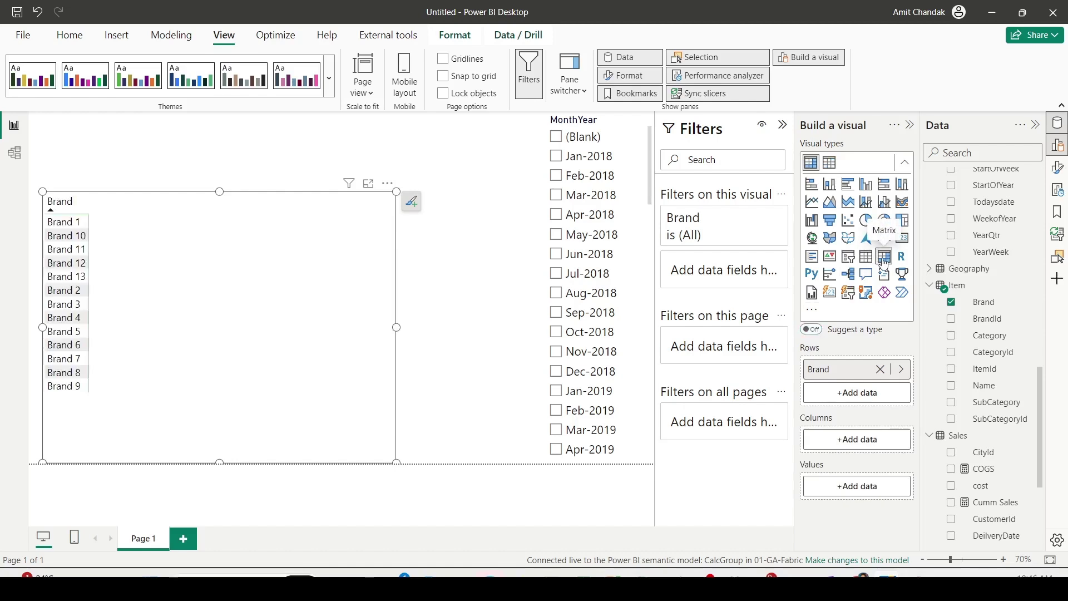
Add two slicers stacked beside the MonthYear slicer, one for the column of Calculation group and one for that of Calculation group 2
{"action": "scroll", "coordinate": [980, 254], "scroll_direction": "up", "scroll_amount": 8}
{"action": "scroll", "coordinate": [981, 255], "scroll_direction": "up", "scroll_amount": 5}
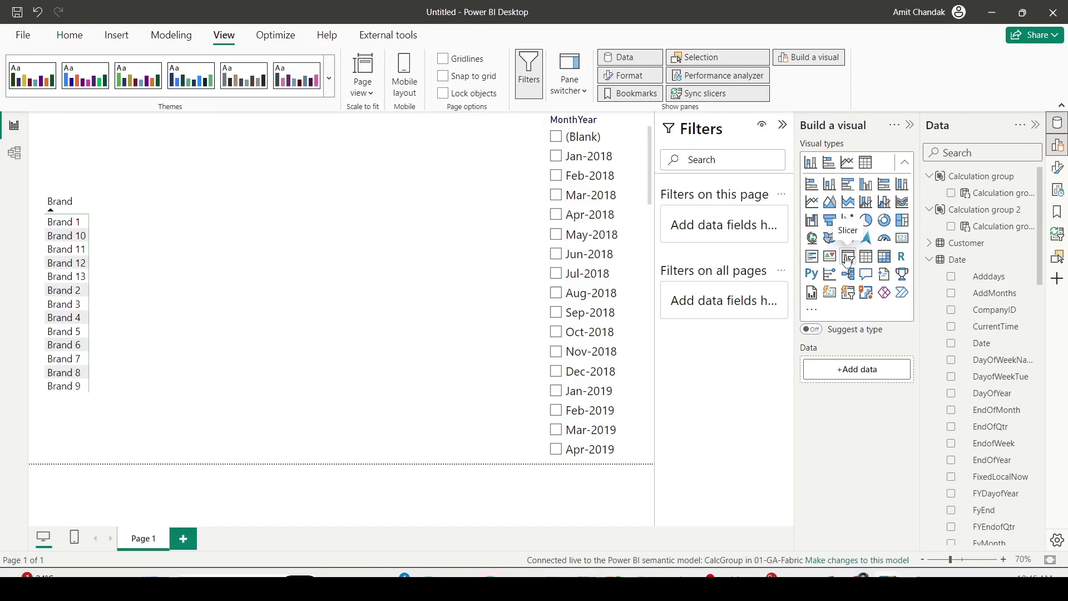
{"action": "left_click", "coordinate": [848, 257]}
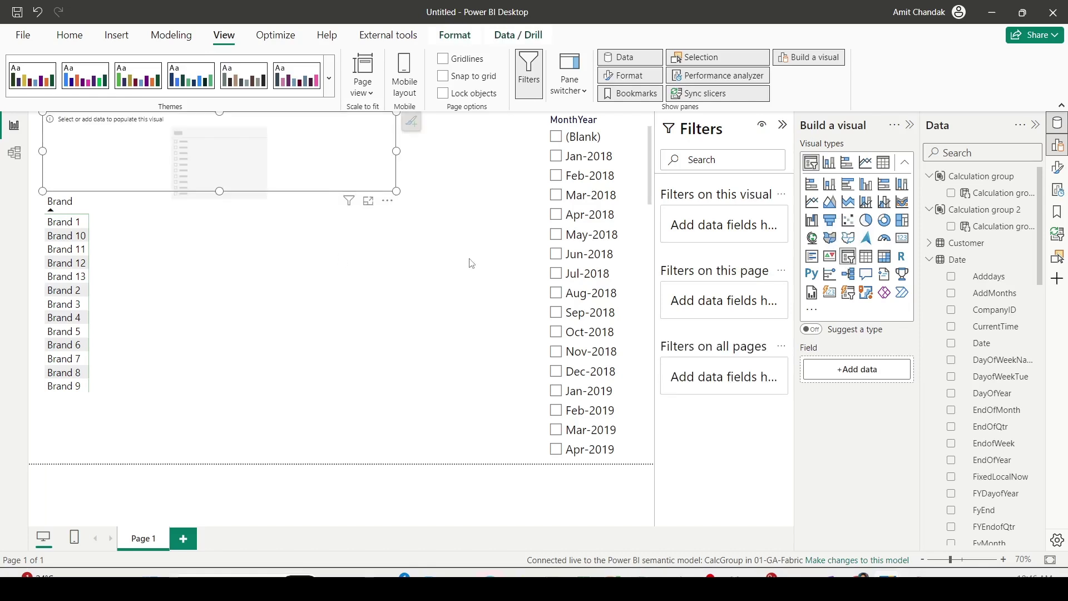
{"action": "left_click", "coordinate": [836, 262]}
{"action": "left_click_drag", "start_coordinate": [446, 168], "coordinate": [422, 265]}
{"action": "left_click_drag", "start_coordinate": [325, 297], "coordinate": [497, 297]}
{"action": "left_click_drag", "start_coordinate": [220, 161], "coordinate": [426, 217]}
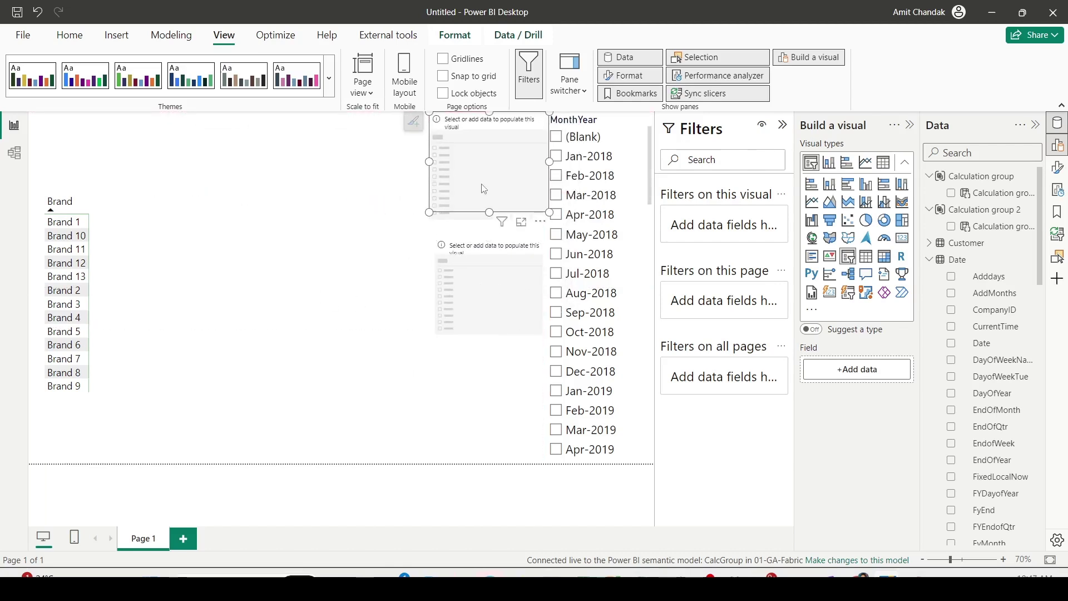
{"action": "left_click_drag", "start_coordinate": [497, 282], "coordinate": [486, 265]}
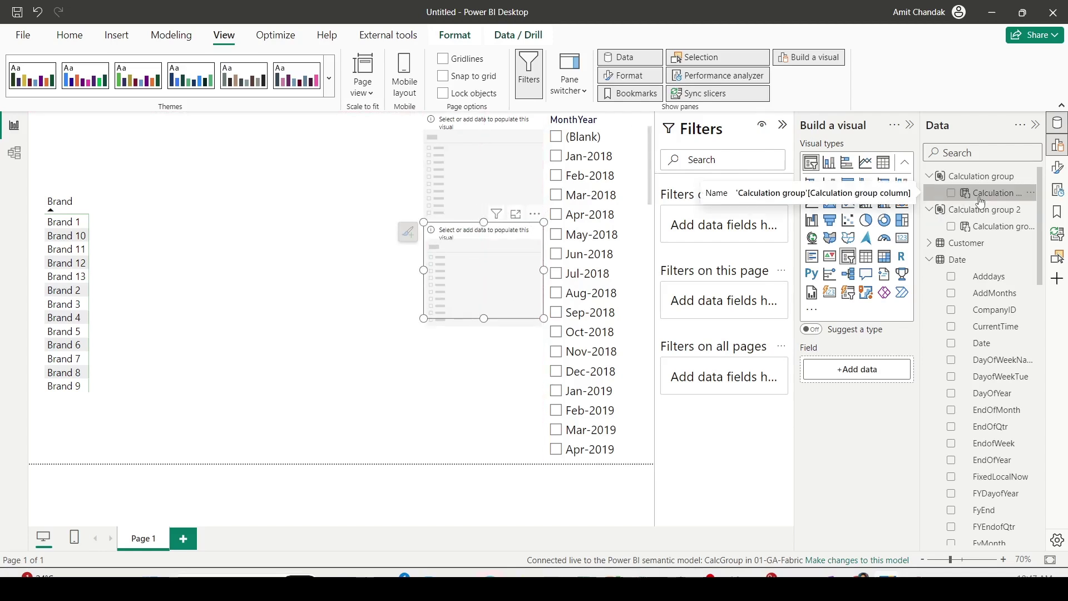
{"action": "left_click_drag", "start_coordinate": [981, 202], "coordinate": [484, 160]}
{"action": "left_click_drag", "start_coordinate": [996, 226], "coordinate": [488, 267]}
Add the Calculation group column below Brand in the matrix rows and the Calculation group 2 column to its columns
{"action": "left_click", "coordinate": [334, 278]}
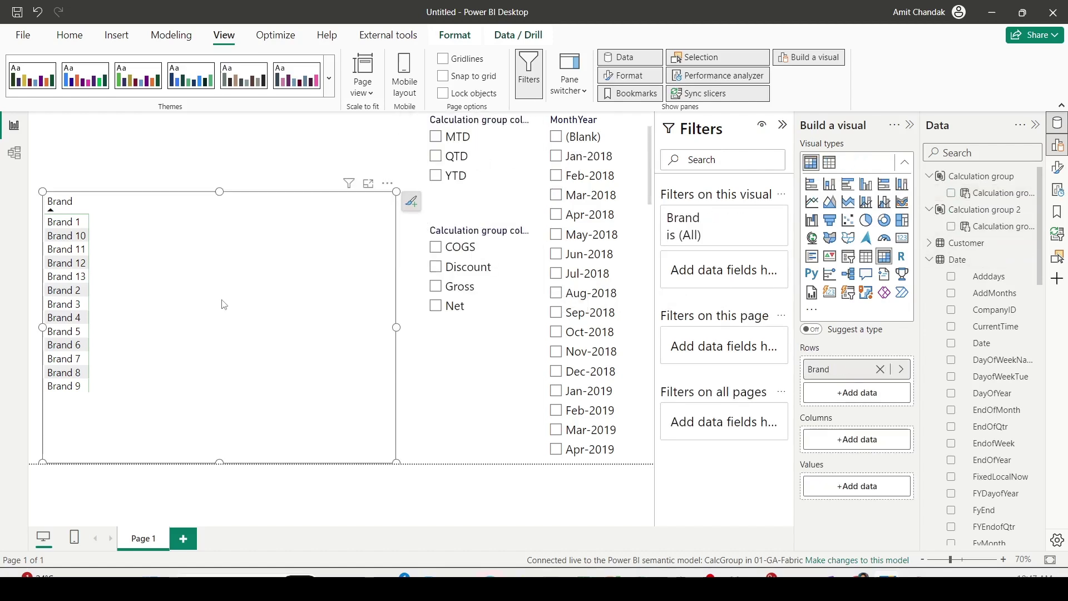
{"action": "left_click", "coordinate": [992, 201]}
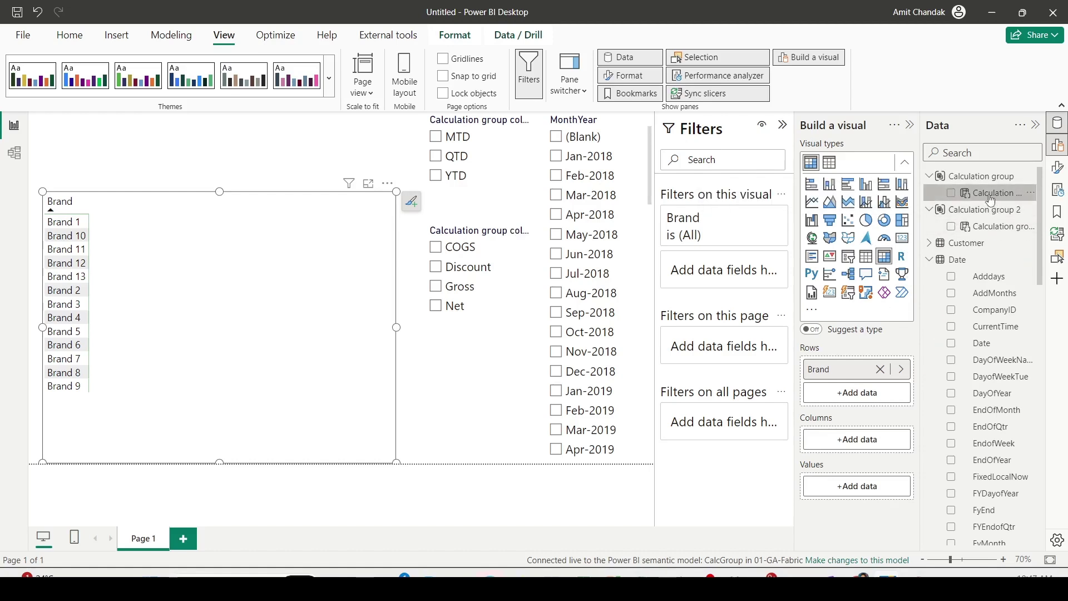
{"action": "left_click_drag", "start_coordinate": [991, 200], "coordinate": [861, 396]}
{"action": "left_click_drag", "start_coordinate": [996, 228], "coordinate": [866, 459]}
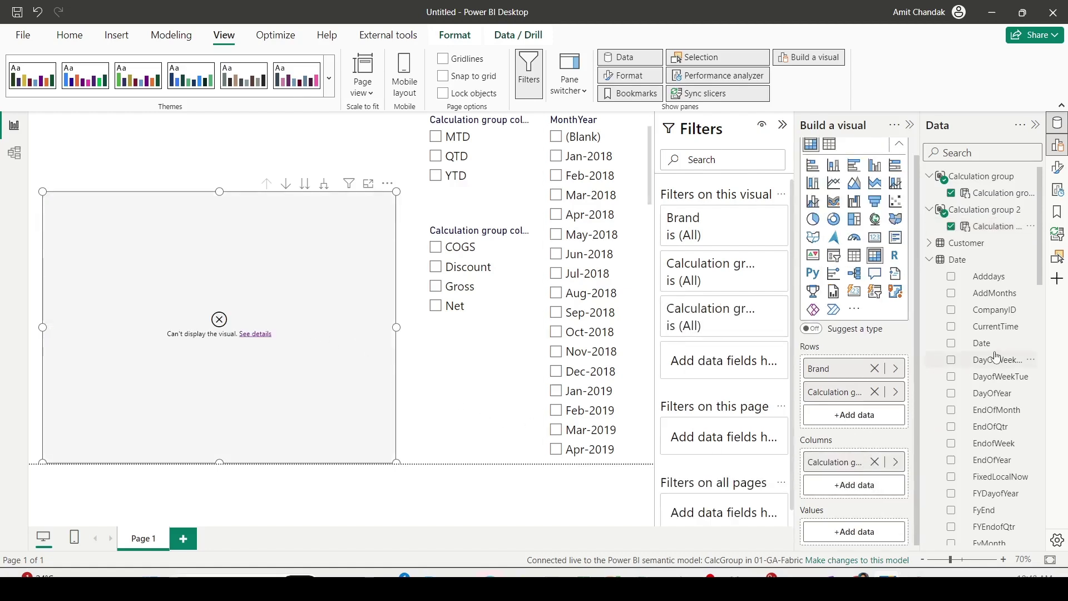
Add the Net measure from the Sales table to the matrix values
{"action": "scroll", "coordinate": [996, 356], "scroll_direction": "down", "scroll_amount": 10}
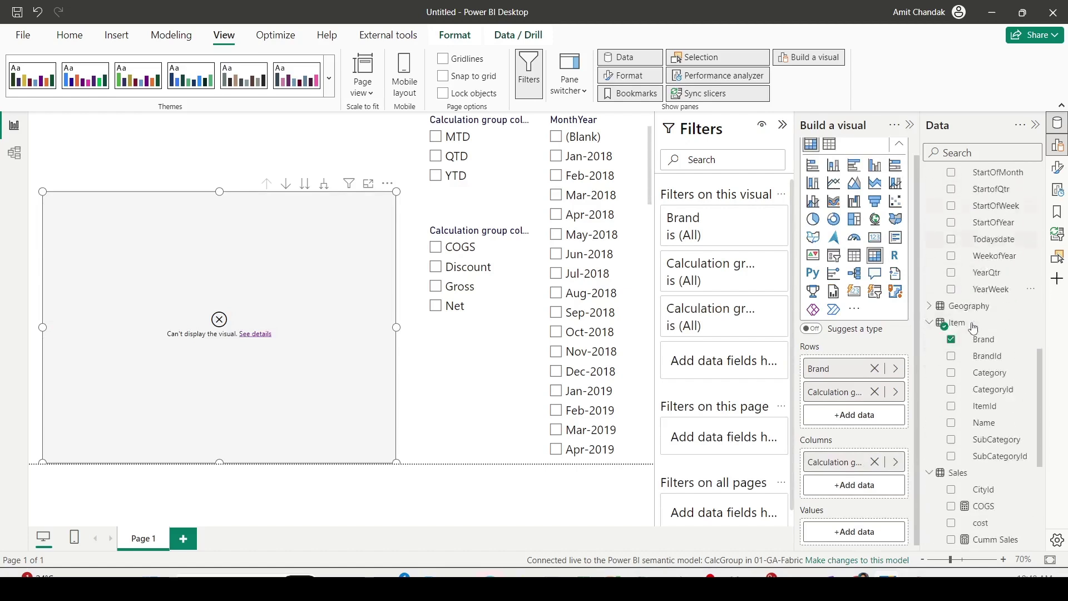
{"action": "scroll", "coordinate": [974, 329], "scroll_direction": "down", "scroll_amount": 5}
{"action": "left_click_drag", "start_coordinate": [961, 480], "coordinate": [853, 538]}
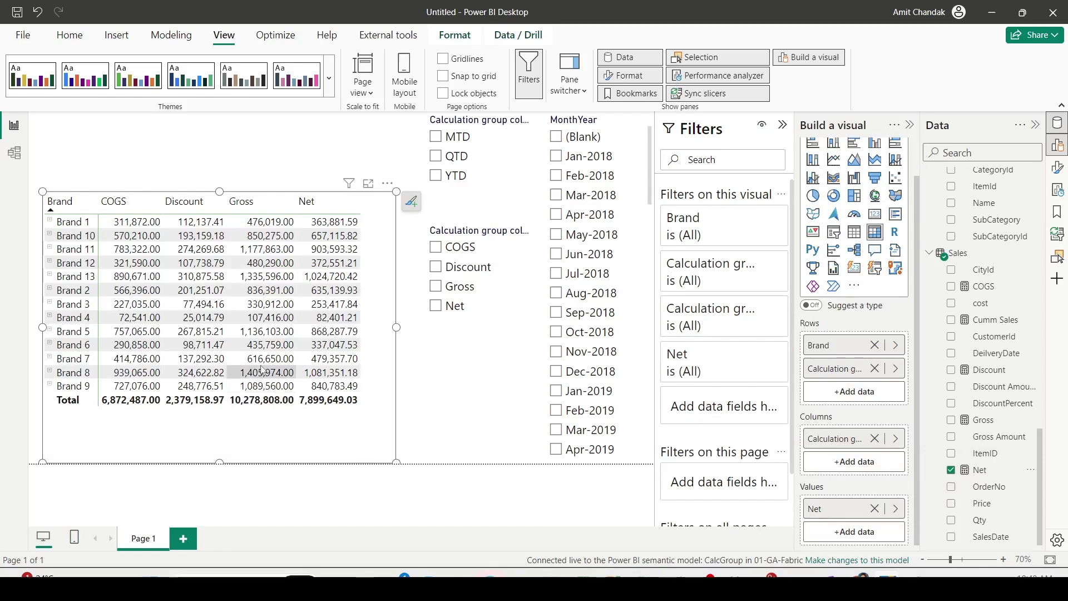
{"action": "left_click", "coordinate": [435, 267]}
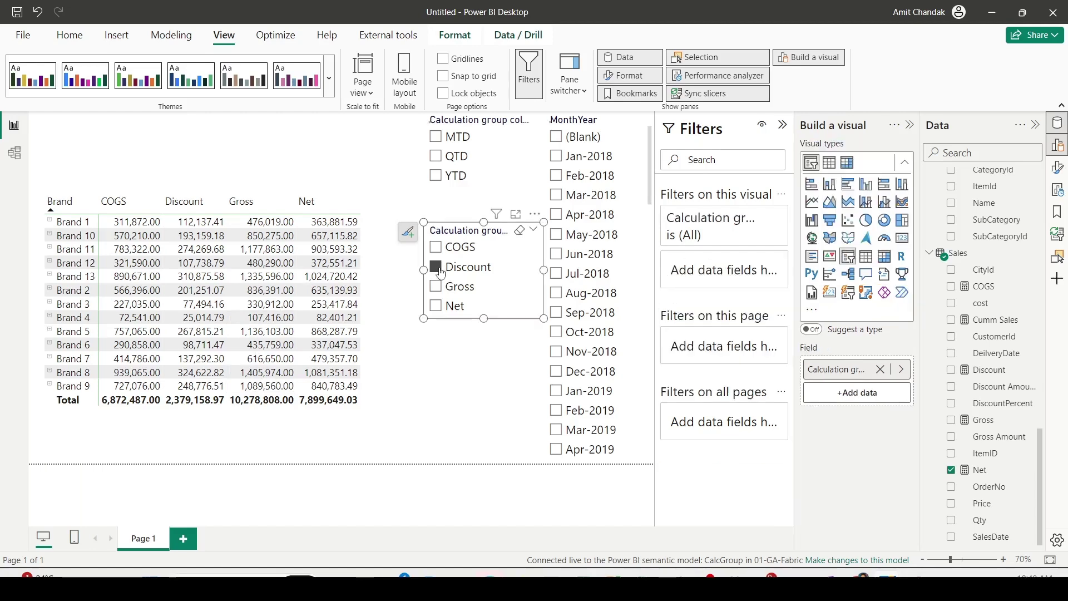
{"action": "left_click", "coordinate": [435, 286]}
{"action": "left_click", "coordinate": [436, 267], "text": "ctrl"}
{"action": "left_click", "coordinate": [436, 268]}
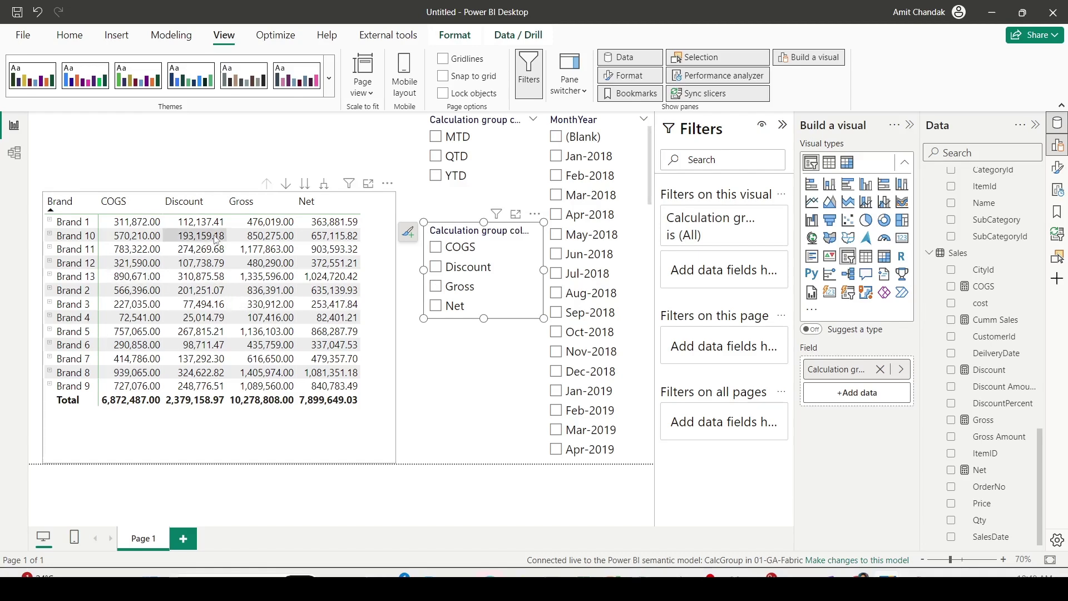
Expand all matrix rows one level to the time calculations under each brand and filter the page to Jul-2019
{"action": "left_click", "coordinate": [325, 185]}
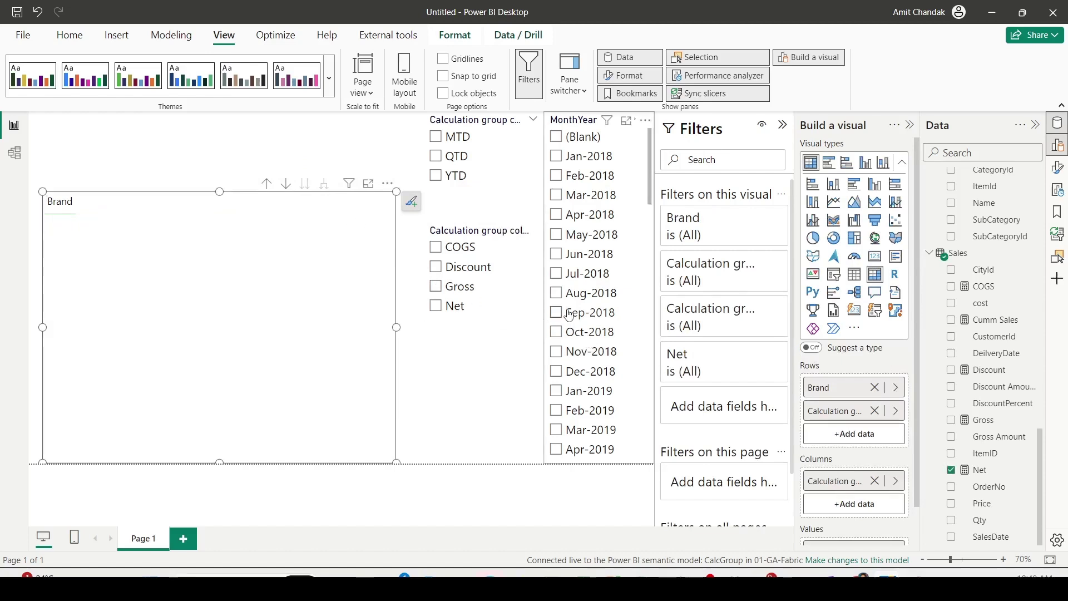
{"action": "scroll", "coordinate": [568, 315], "scroll_direction": "down", "scroll_amount": 5}
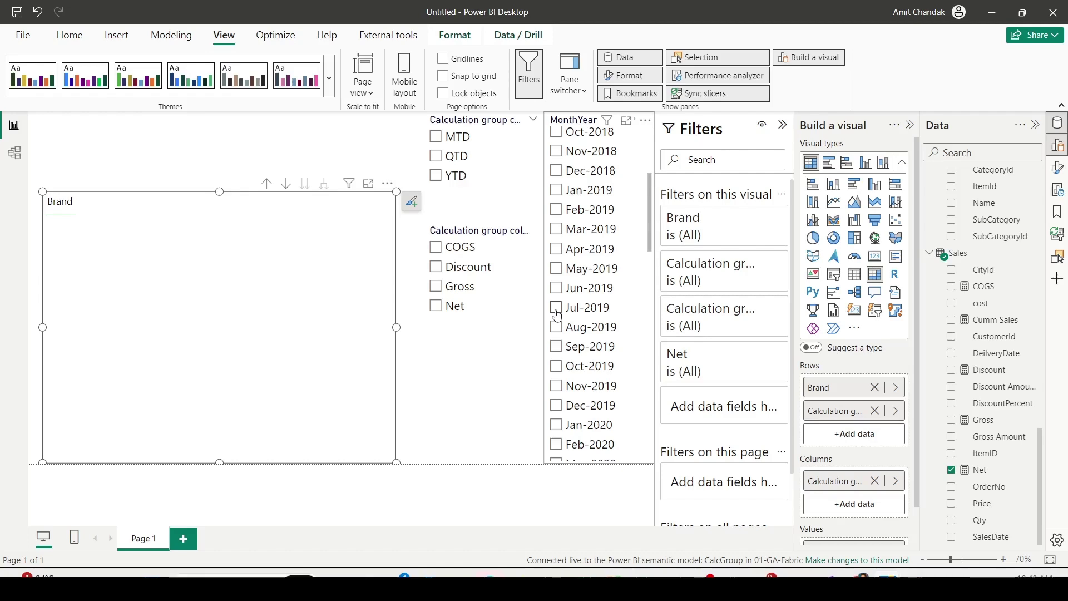
{"action": "left_click", "coordinate": [557, 311]}
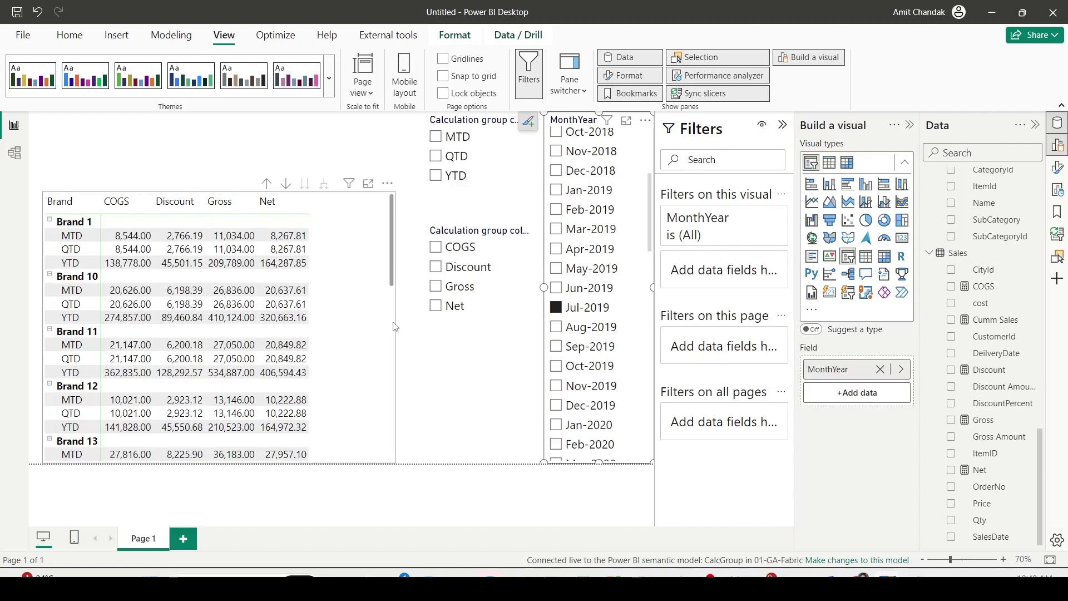
{"action": "left_click_drag", "start_coordinate": [98, 229], "coordinate": [118, 260]}
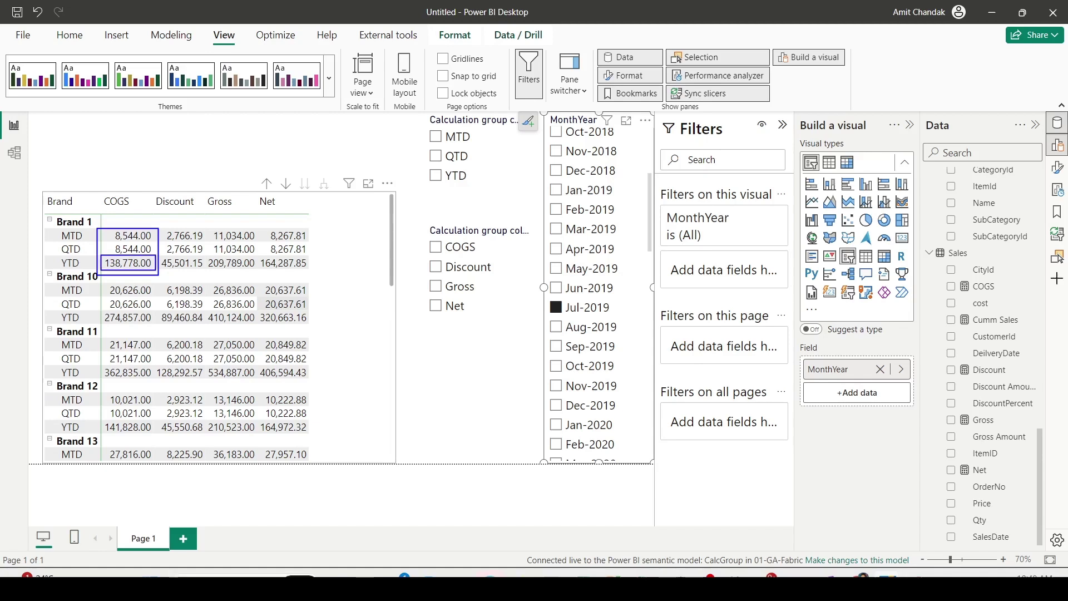
{"action": "key", "text": "Escape"}
Change the MonthYear filter to Jun-2019 and compare Brand 1's MTD, QTD and YTD figures across the measures
{"action": "left_click", "coordinate": [558, 291]}
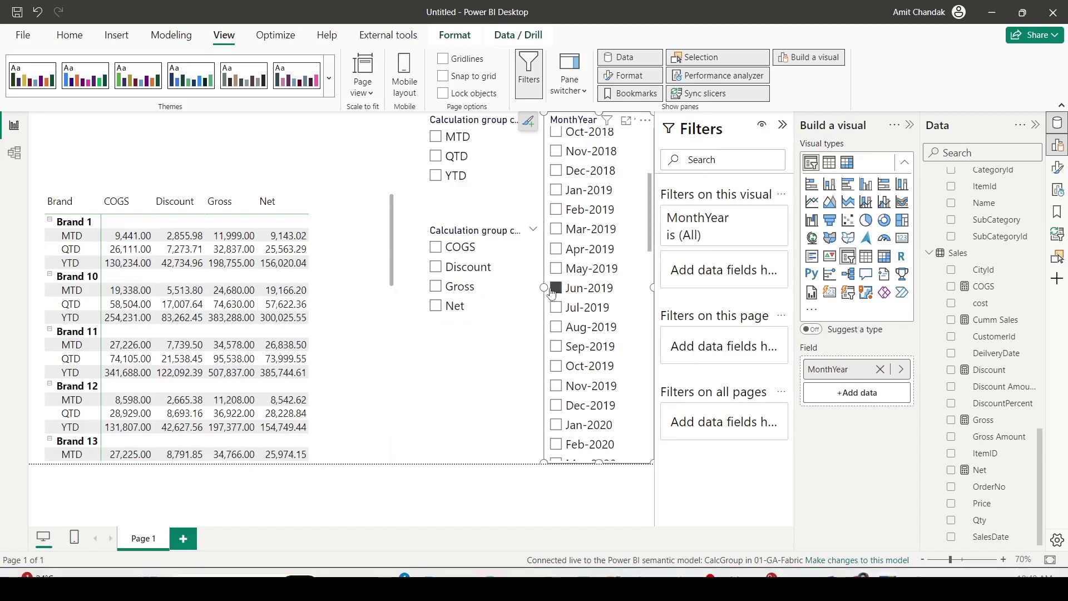
{"action": "left_click_drag", "start_coordinate": [106, 228], "coordinate": [143, 249]}
{"action": "left_click_drag", "start_coordinate": [99, 198], "coordinate": [316, 284]}
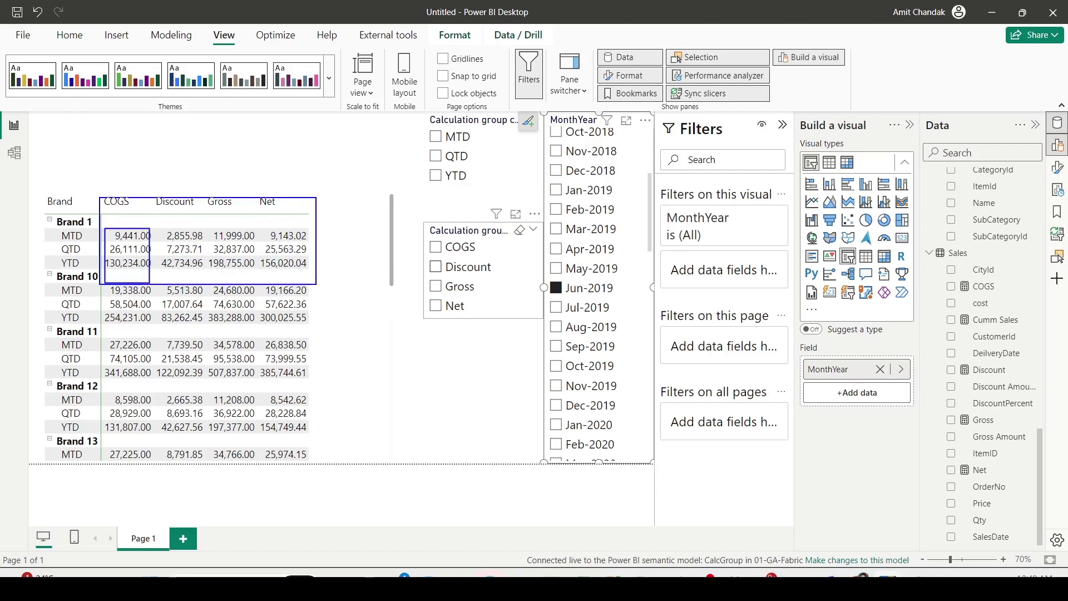
{"action": "left_click_drag", "start_coordinate": [156, 228], "coordinate": [309, 244]}
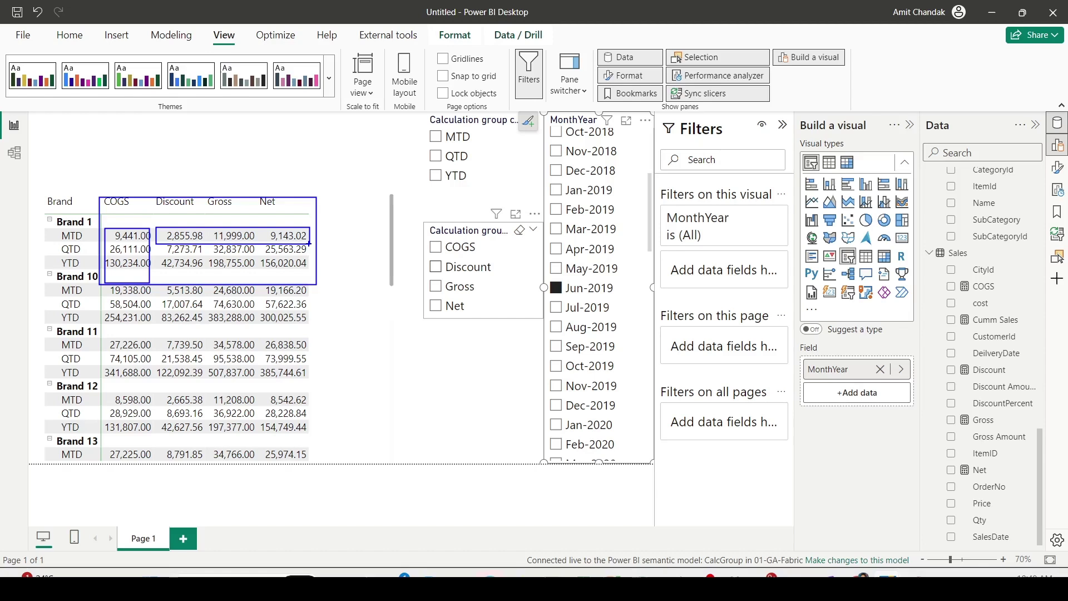
{"action": "key", "text": "Escape"}
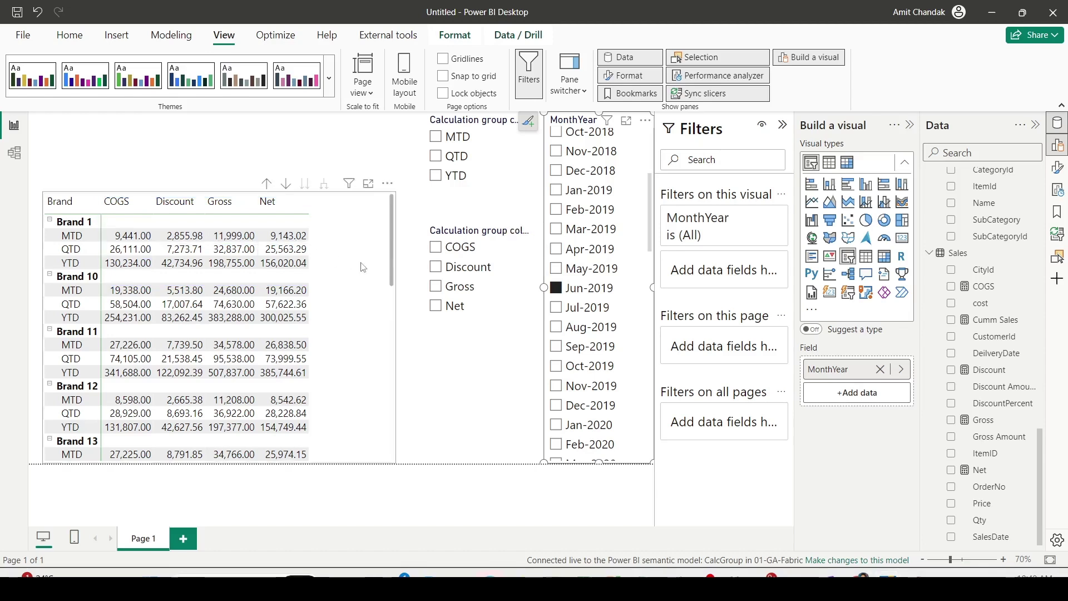
Filter the matrix to the COGS, Discount and Gross measures and the QTD and YTD calculations with the two calculation group slicers
{"action": "left_click", "coordinate": [437, 248]}
{"action": "left_click", "coordinate": [436, 267]}
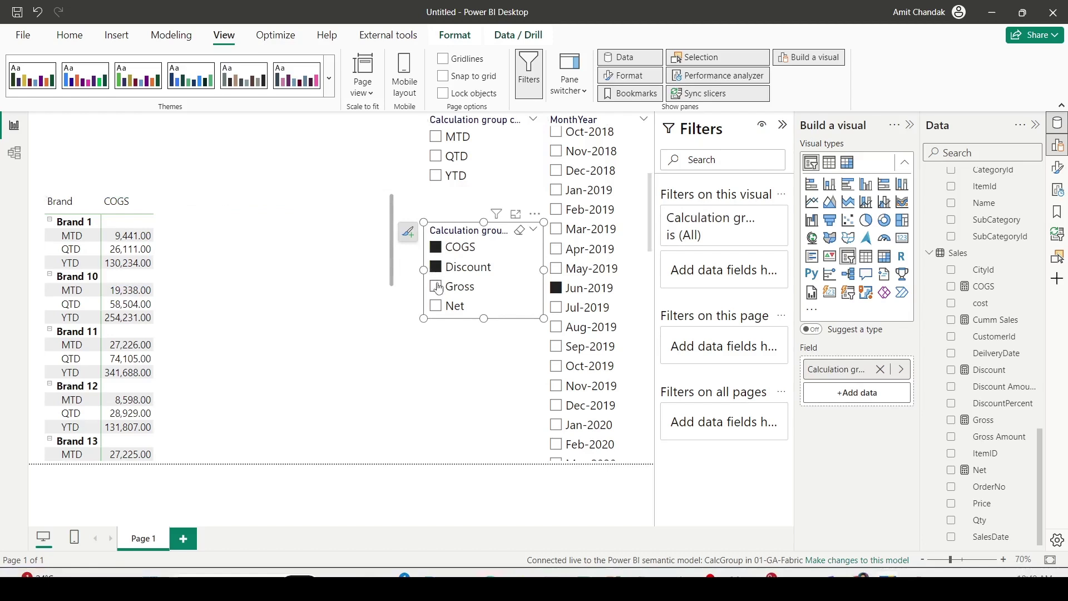
{"action": "left_click", "coordinate": [437, 286]}
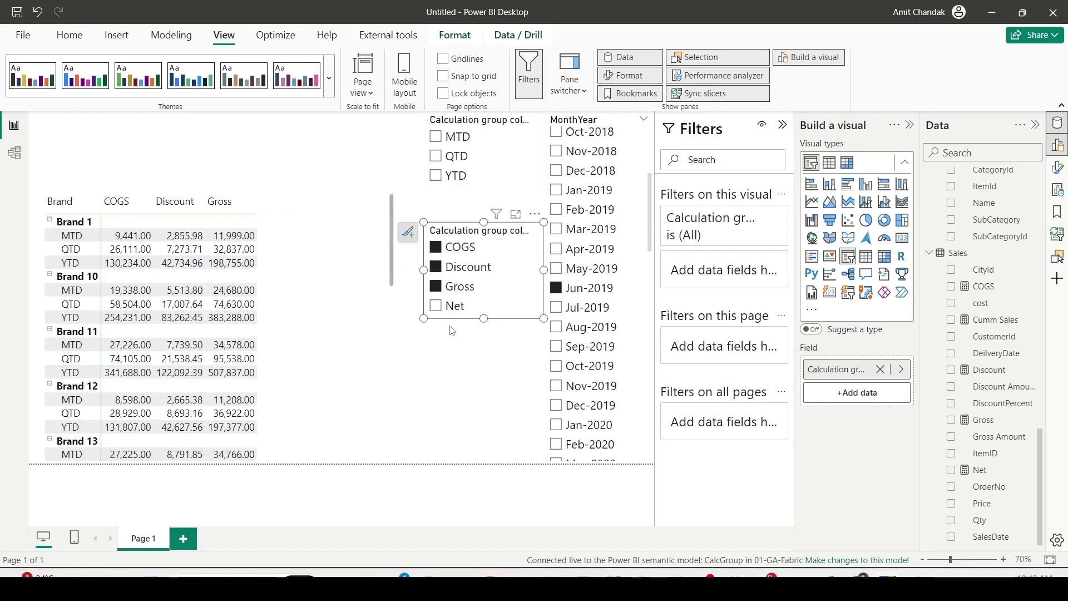
{"action": "left_click", "coordinate": [436, 157]}
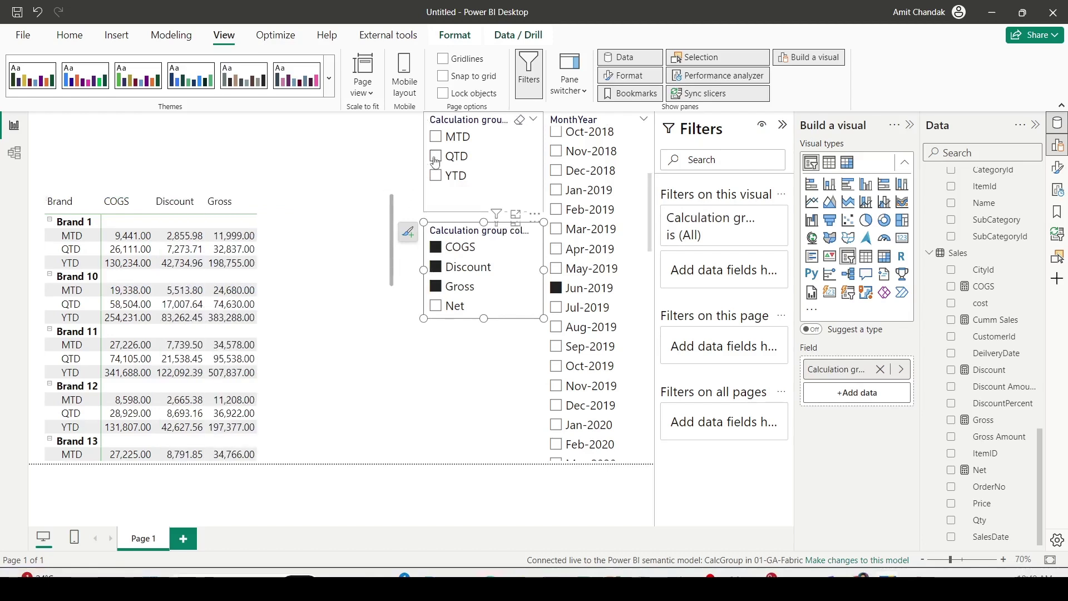
{"action": "left_click", "coordinate": [436, 175]}
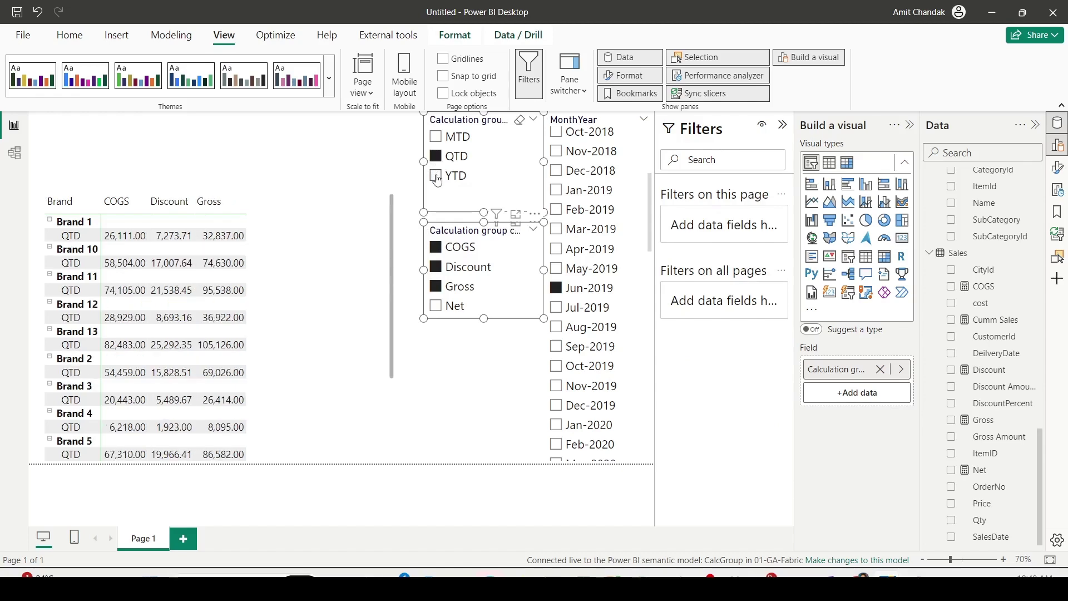